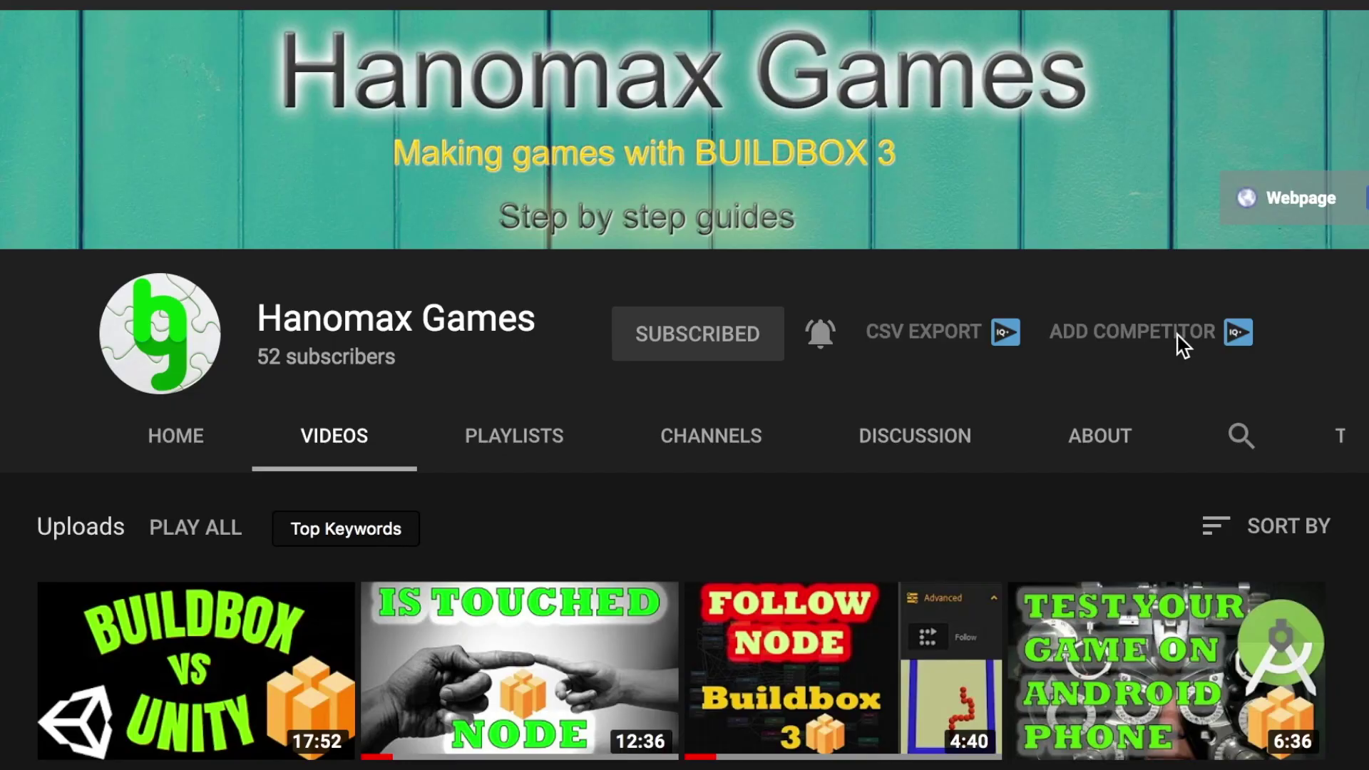
Step: Look through the Hanomax Games channel's uploads and the script functions in the Buildbox API documentation
scroll(1183, 343, "down", 4)
scroll(1176, 334, "down", 5)
scroll(1176, 333, "down", 7)
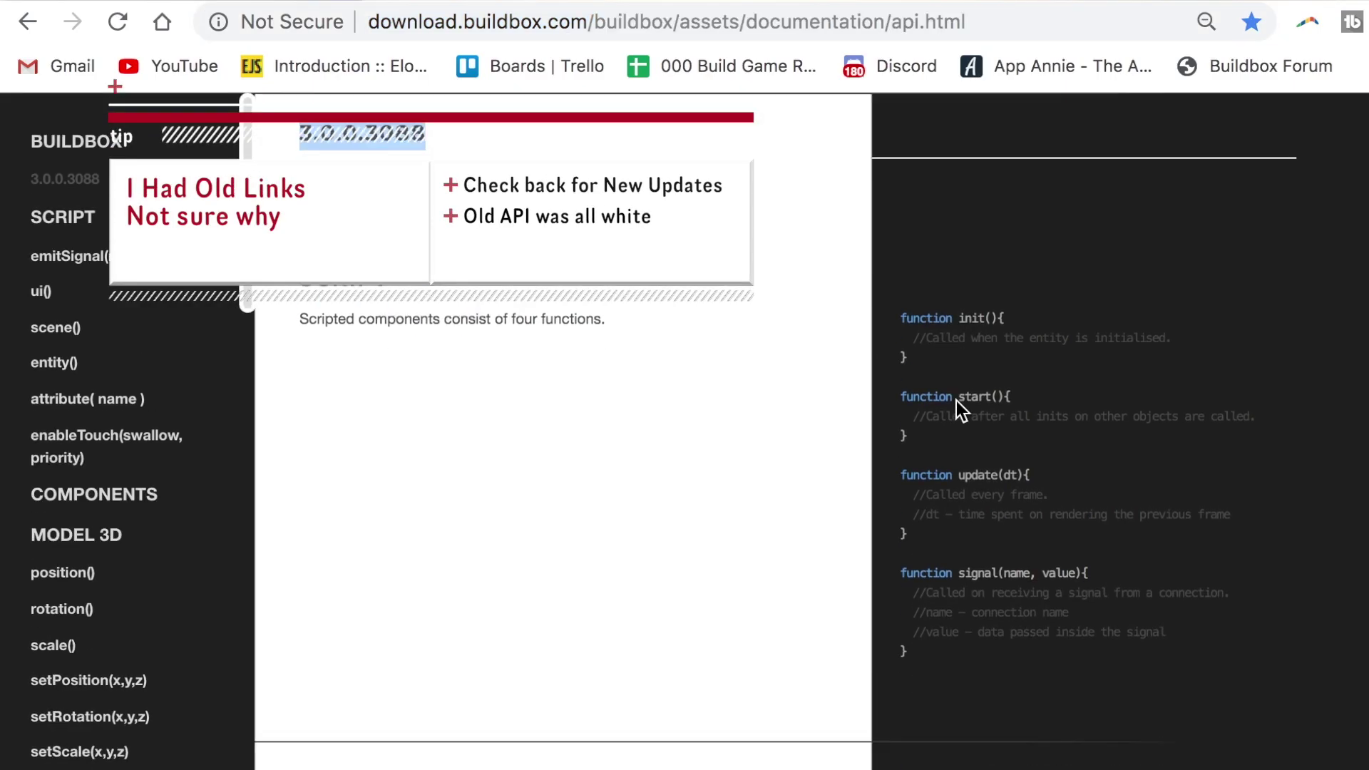
scroll(956, 400, "down", 15)
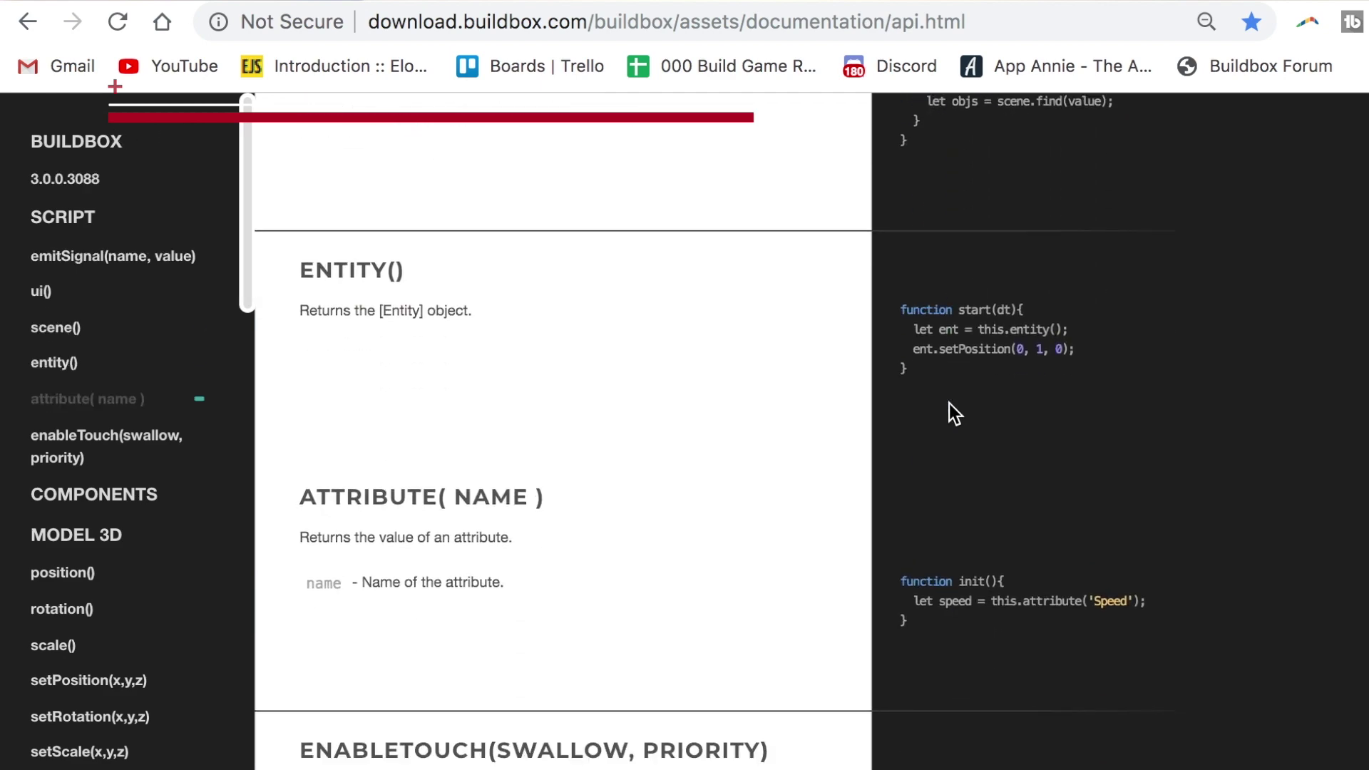
scroll(949, 404, "down", 20)
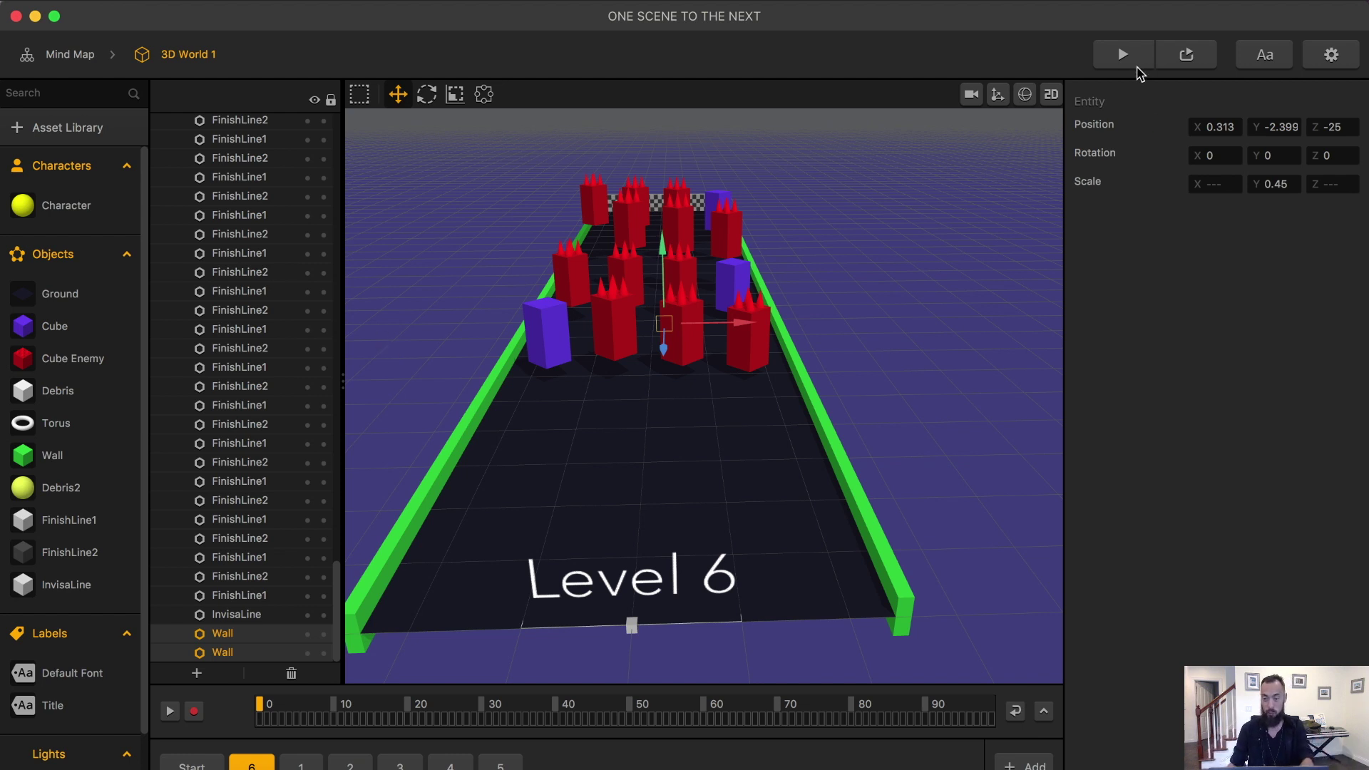
Step: Preview the game, play Level 6 up to the finish line, and close the preview
left_click(1125, 55)
left_click(868, 623)
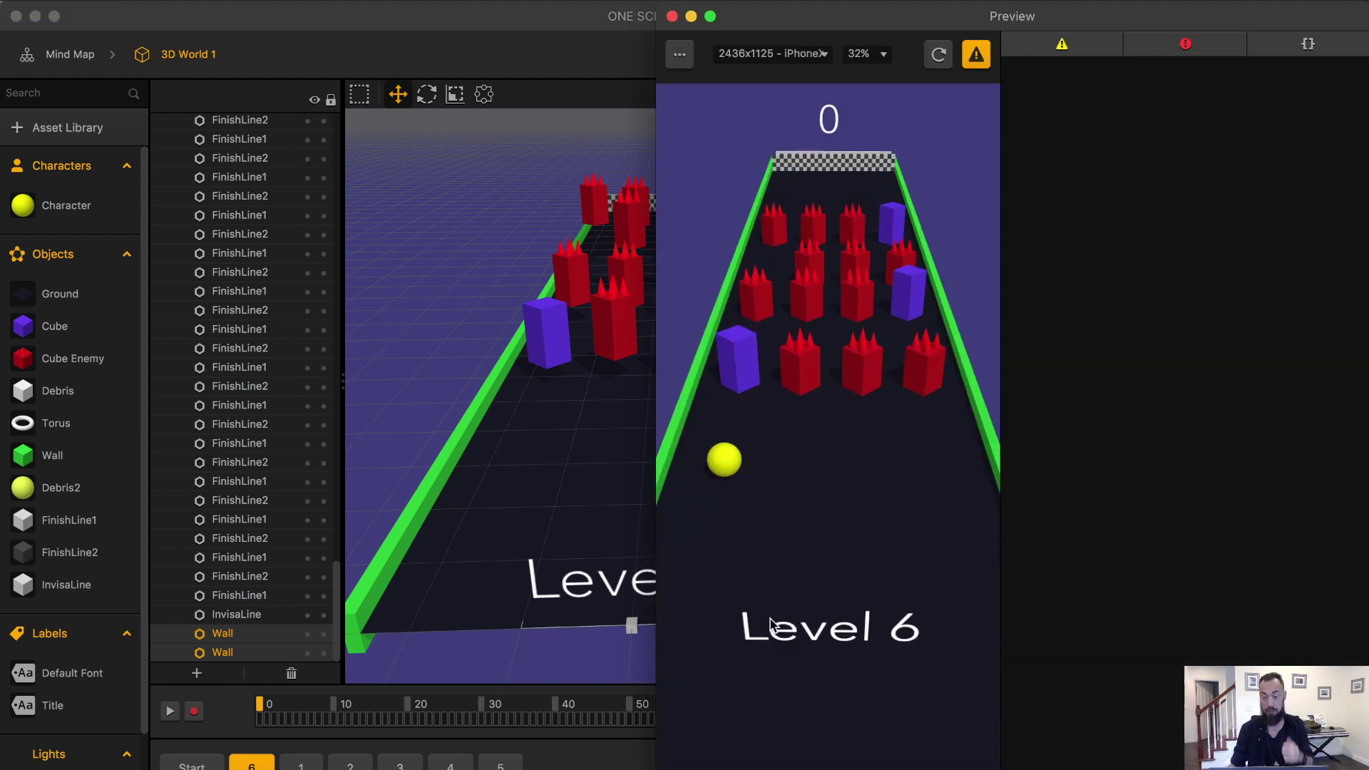
mouse_move(813, 633)
left_mouse_down()
mouse_move(954, 641)
mouse_move(801, 627)
mouse_move(931, 629)
mouse_move(812, 623)
mouse_move(874, 639)
mouse_move(832, 639)
mouse_move(917, 645)
mouse_move(776, 621)
mouse_move(889, 639)
mouse_move(854, 633)
left_mouse_up()
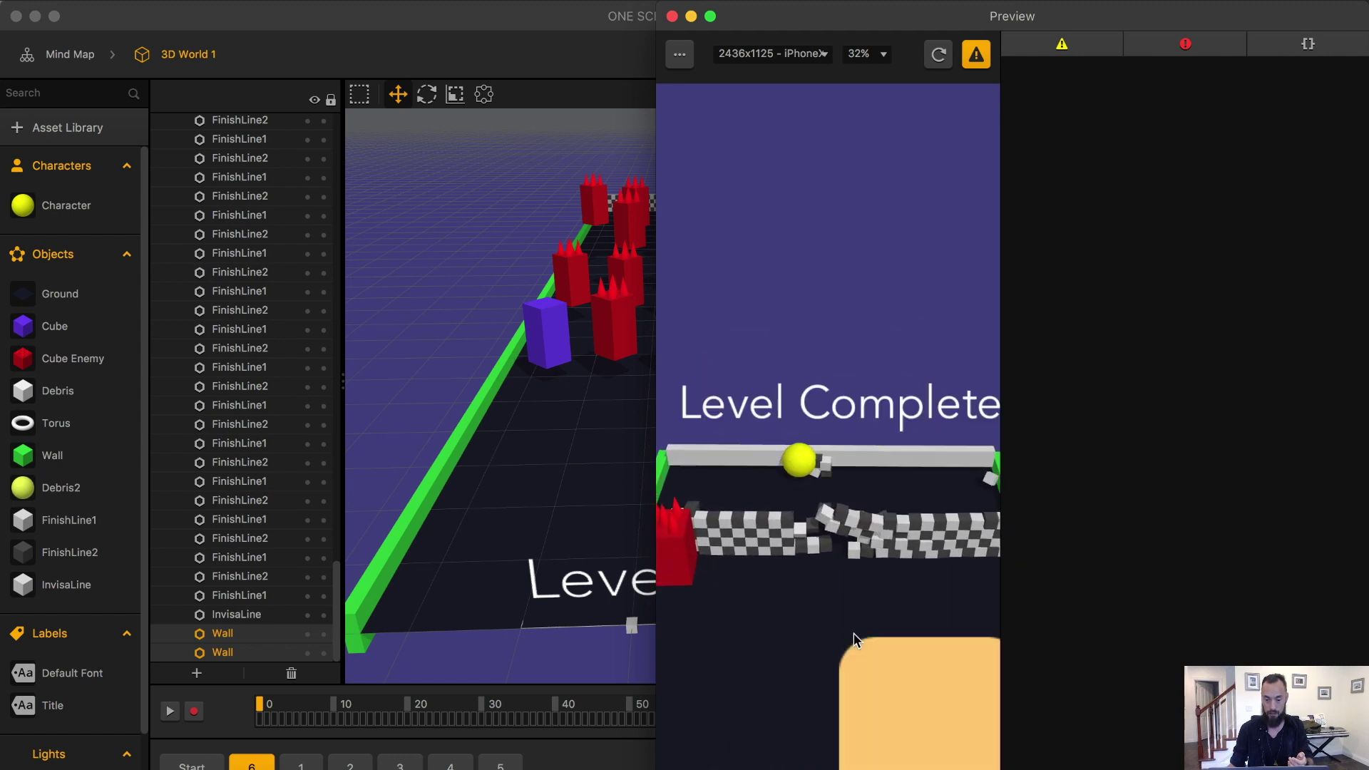
left_click(672, 16)
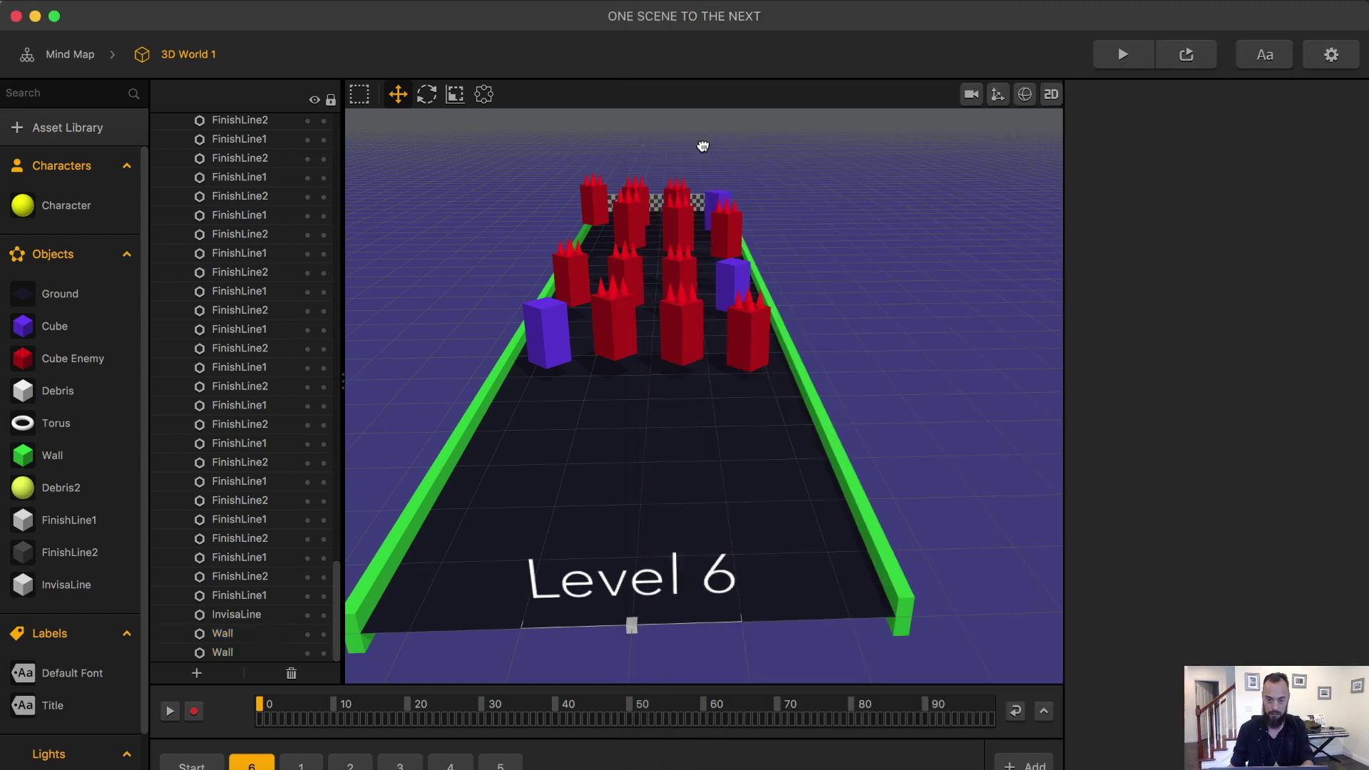
Step: Delete the 3D Model node from the InvisaLine object's node map
left_click(721, 430)
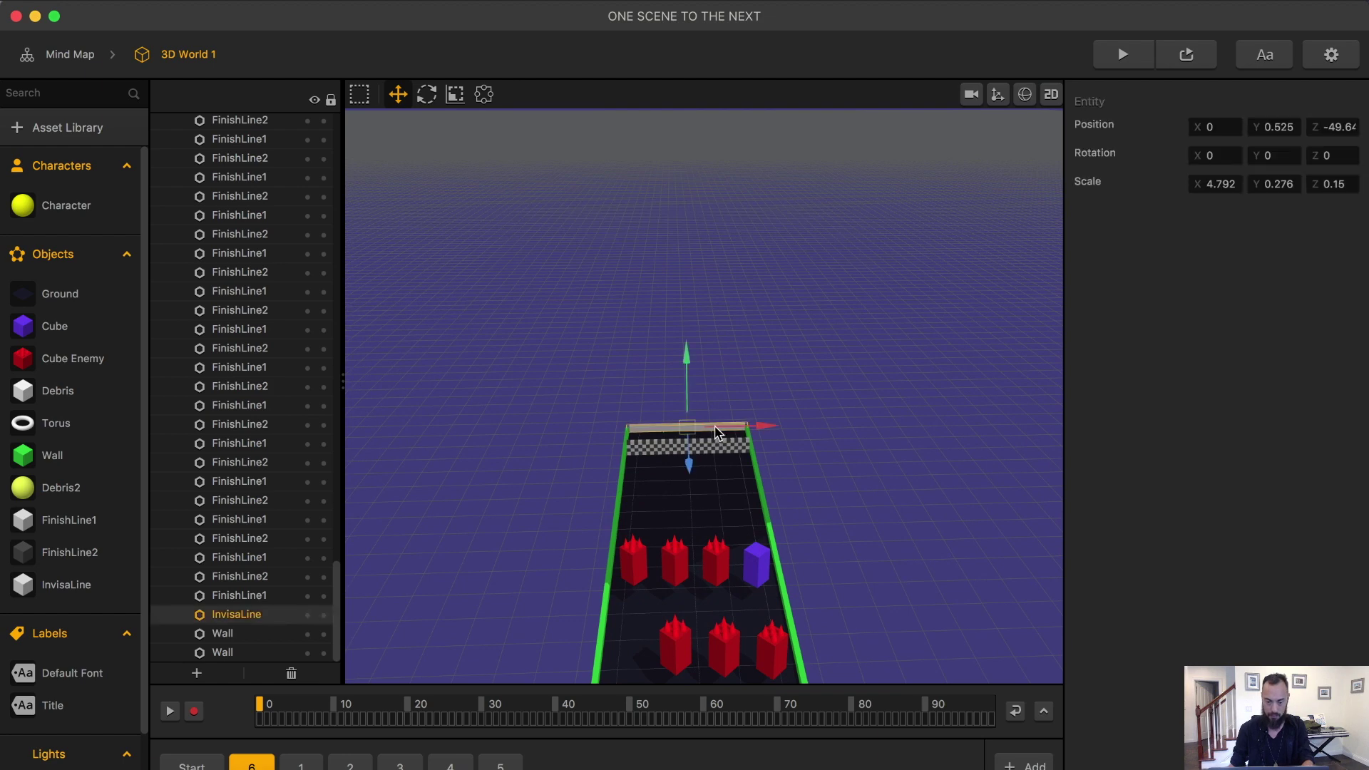
double_click(75, 585)
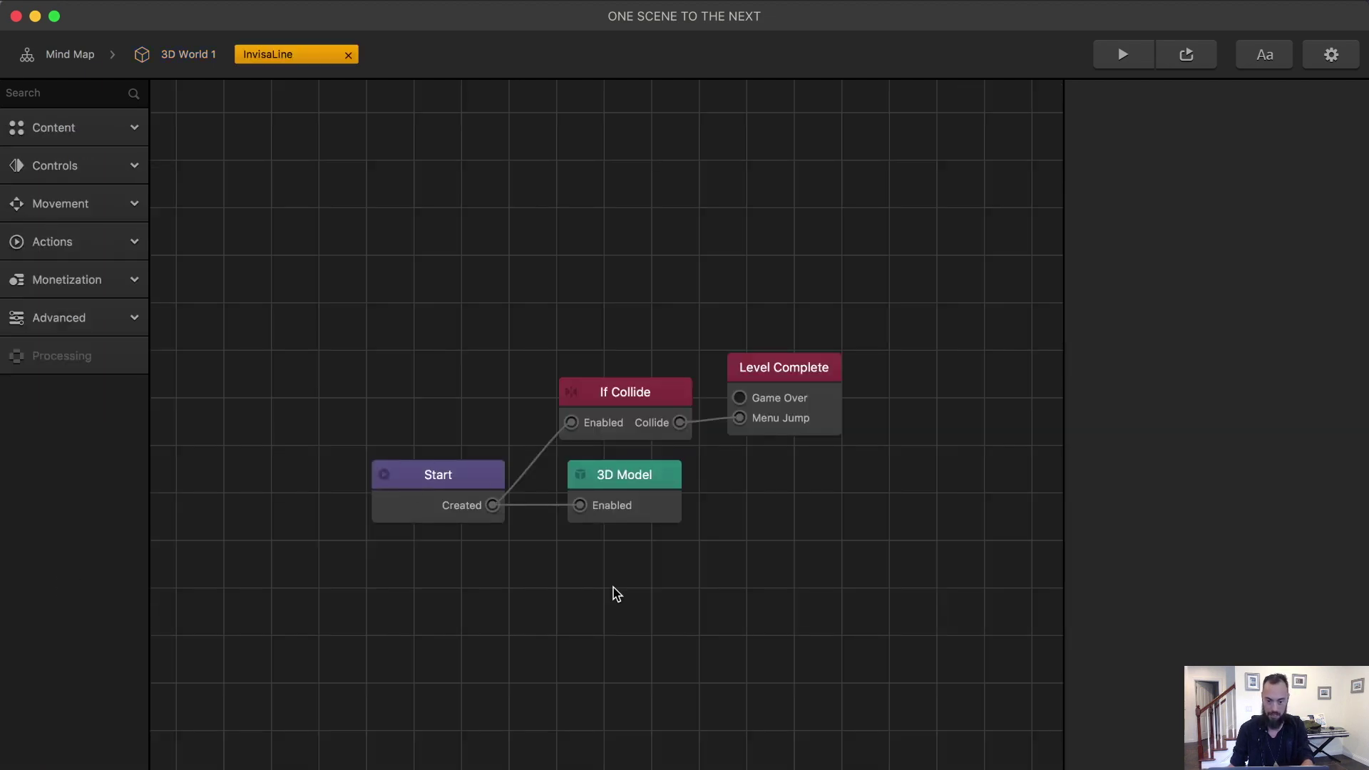
left_click(630, 485)
key("BackSpace")
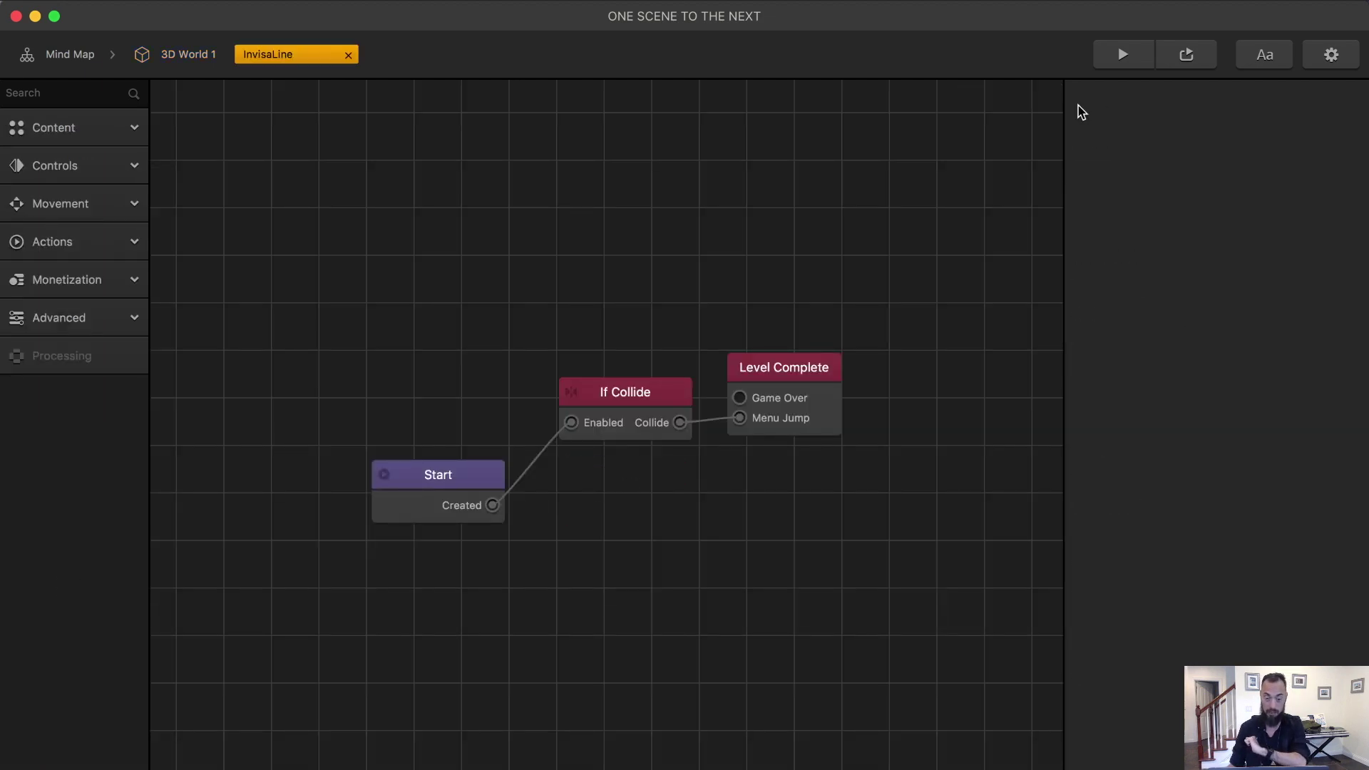
Step: Return to 3D World 1, open the Character's node map, and examine the Start and Move node settings
left_click(180, 60)
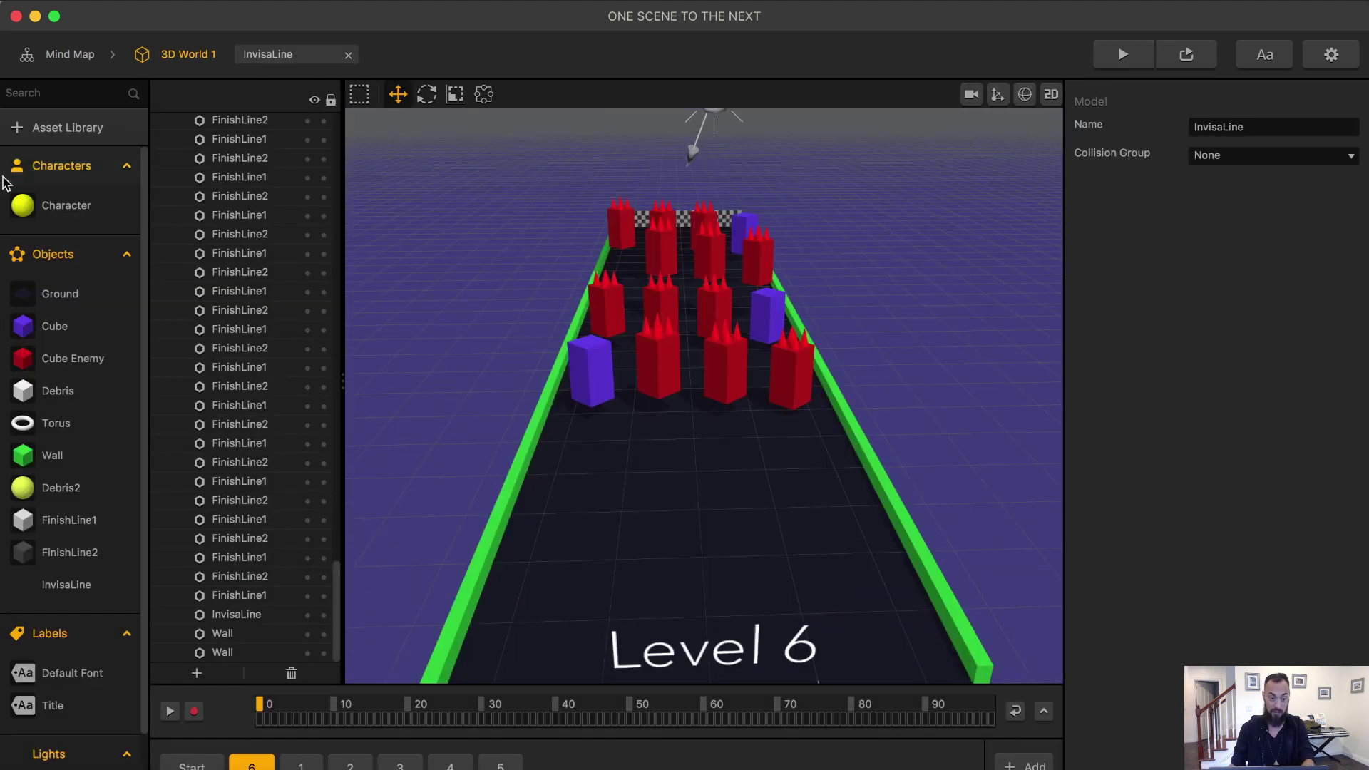
double_click(51, 207)
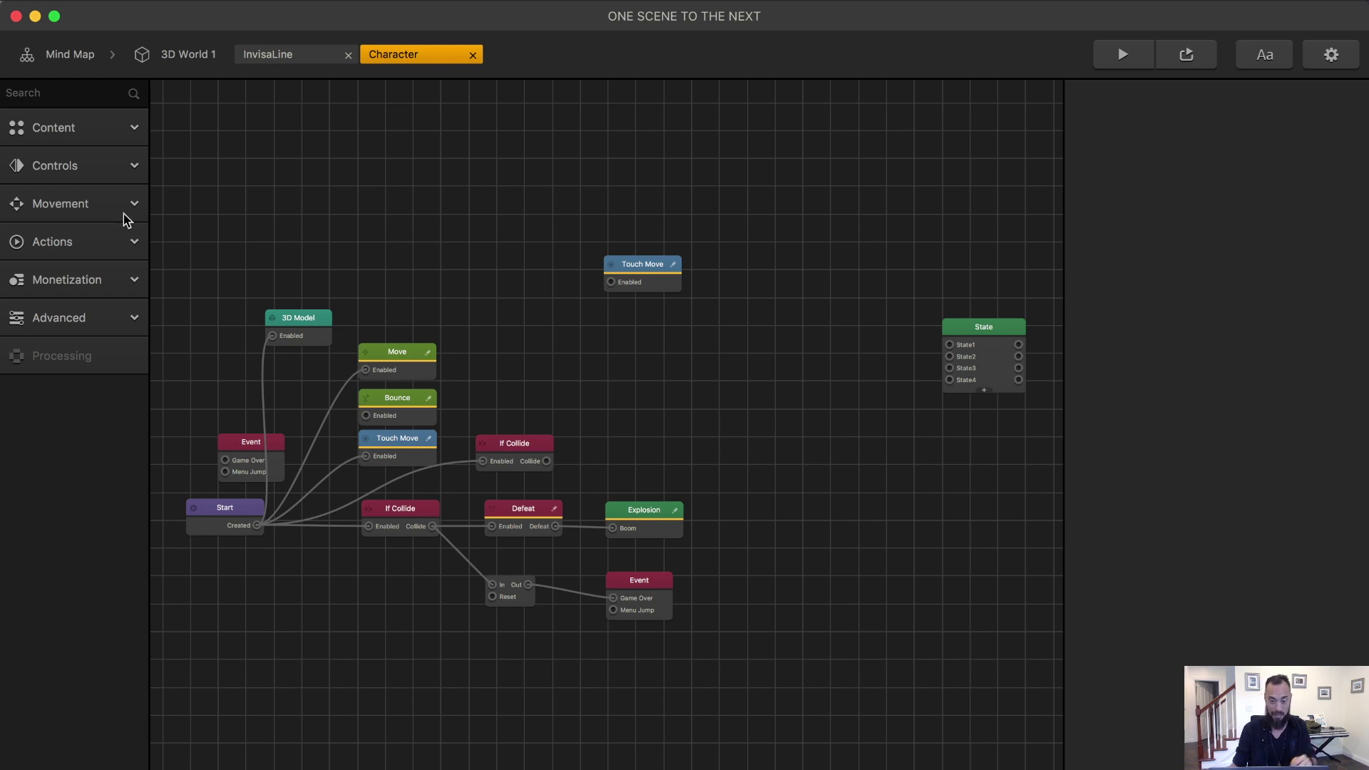
left_click_drag(489, 363, 646, 363)
scroll(644, 364, "up", 5)
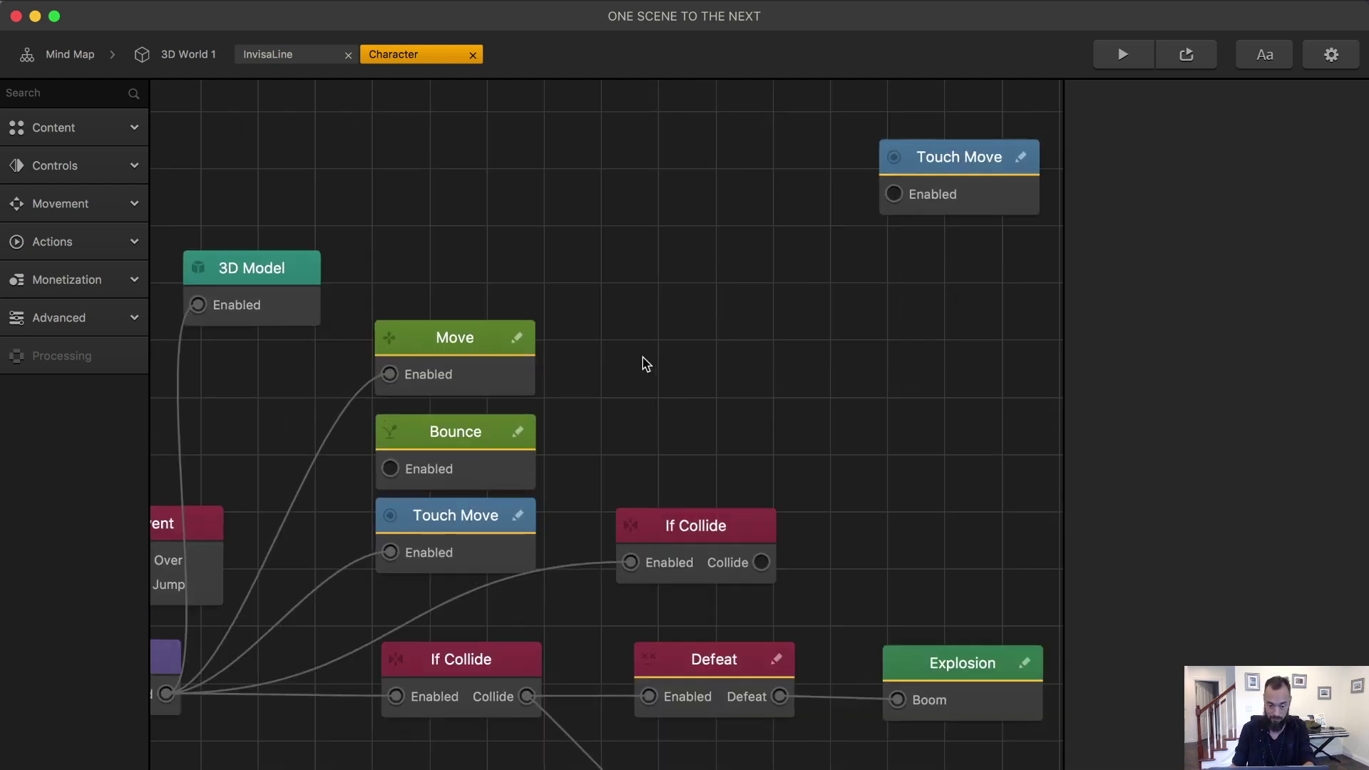
scroll(645, 364, "down", 3)
left_click(271, 546)
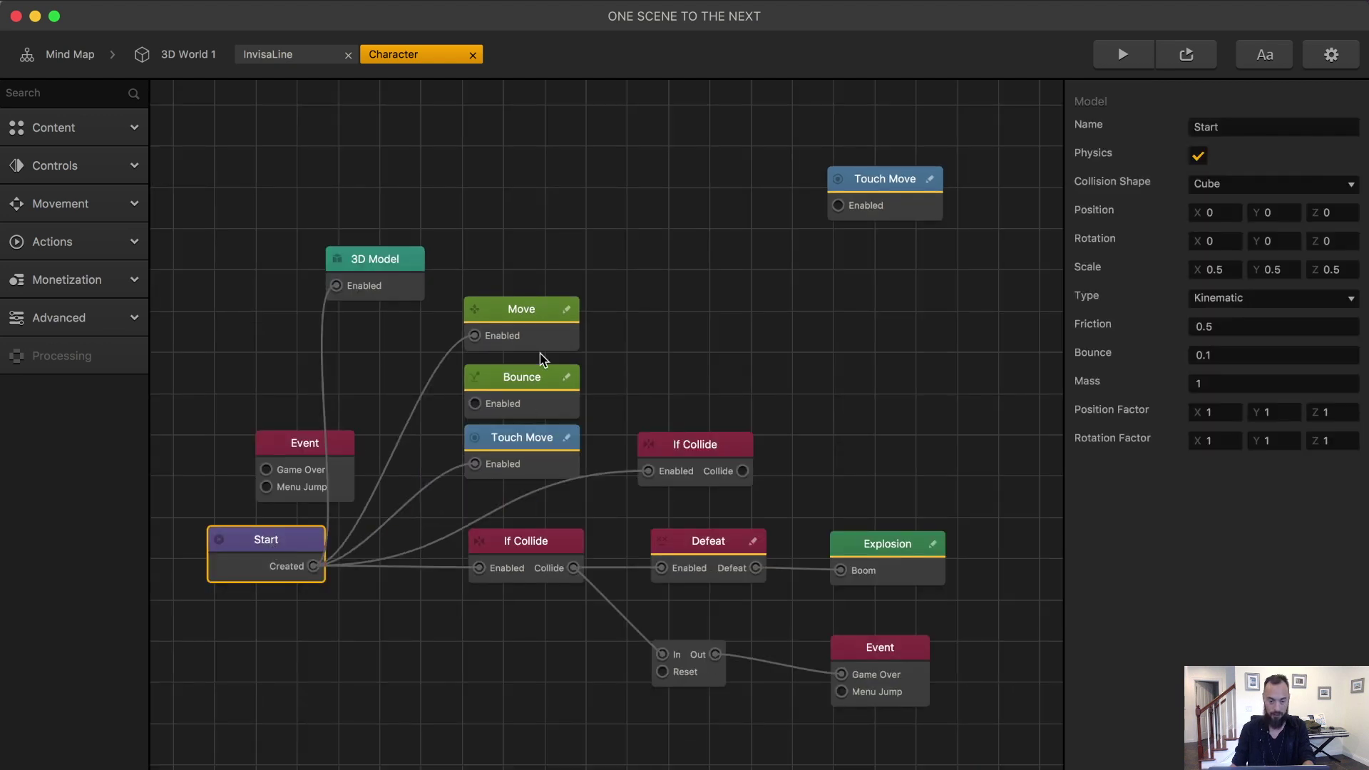
left_click(534, 321)
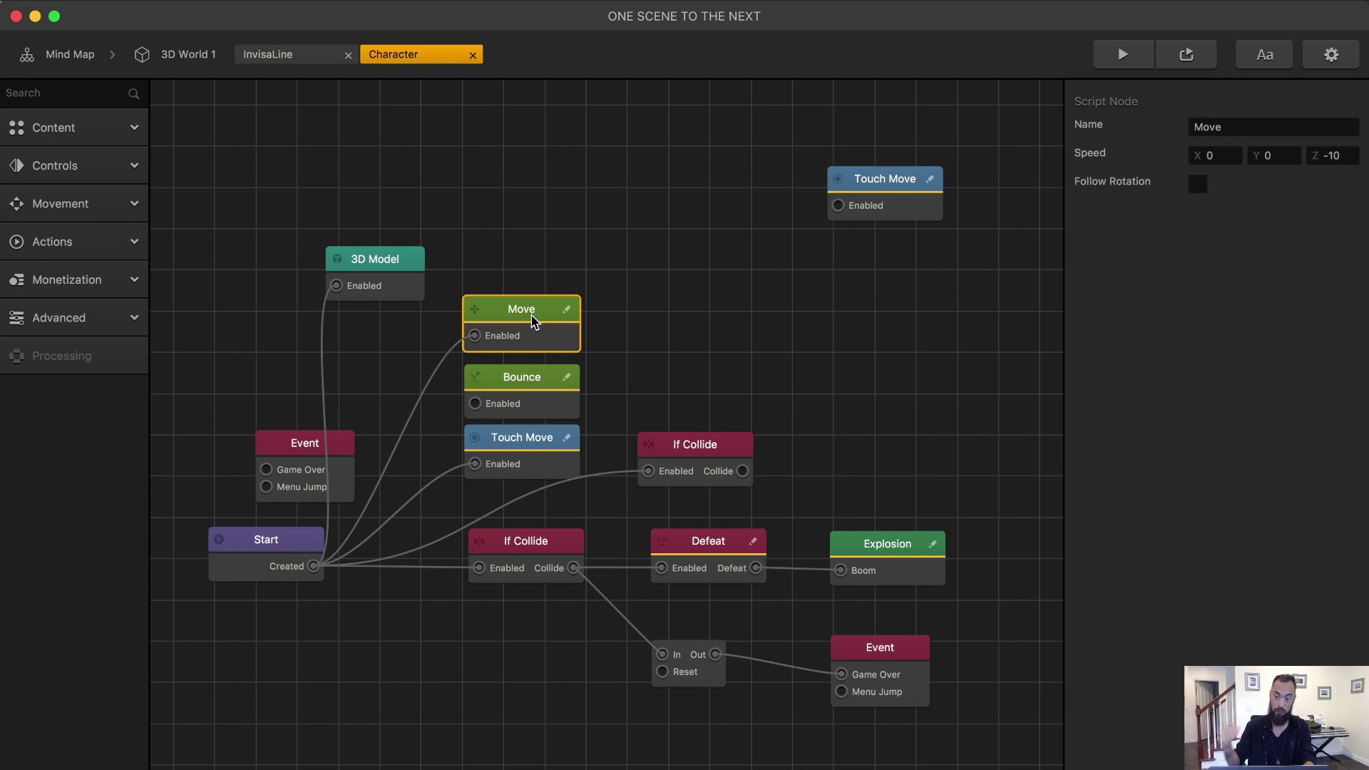
scroll(620, 298, "down", 1)
left_click_drag(1347, 150, 1168, 150)
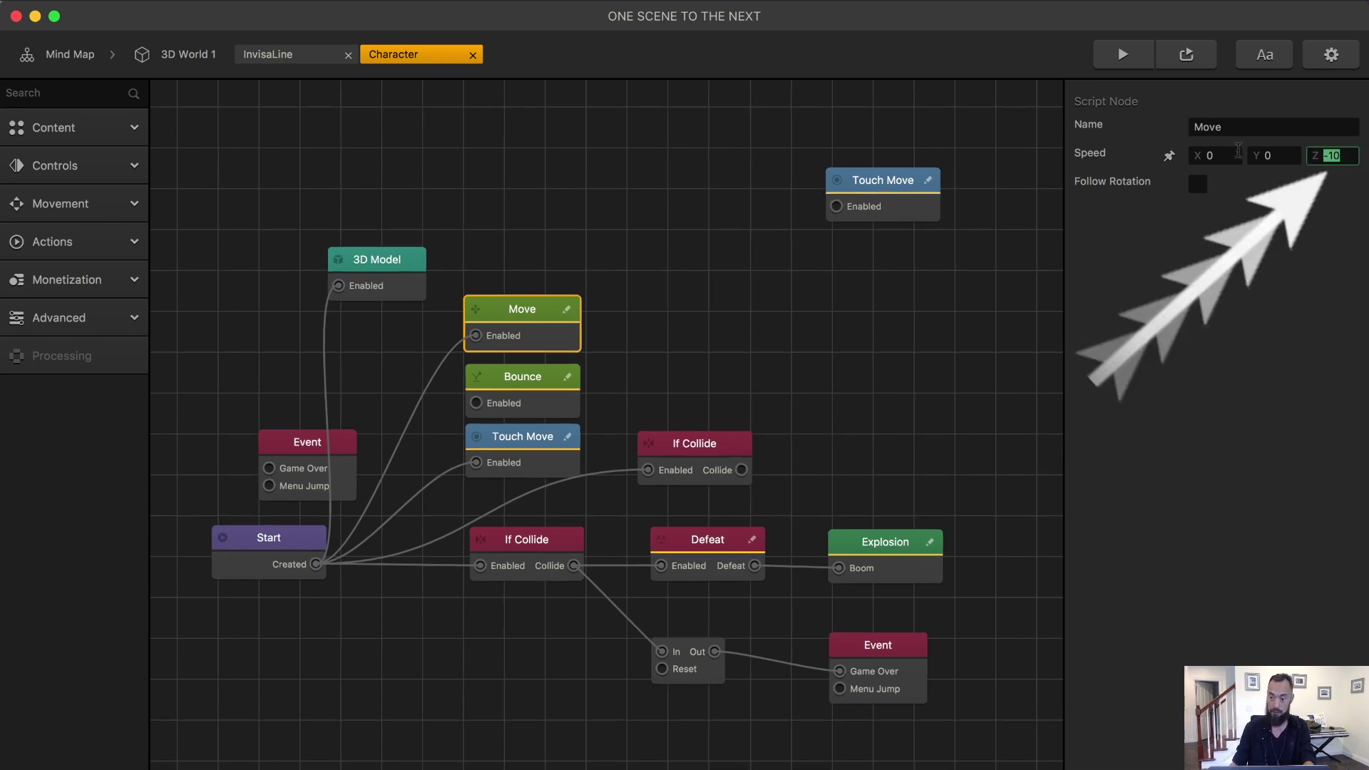
left_click(661, 364)
Step: Delete the Move and Bounce nodes and the Touch Move node connected to Start from the Character's node map
left_click(530, 446)
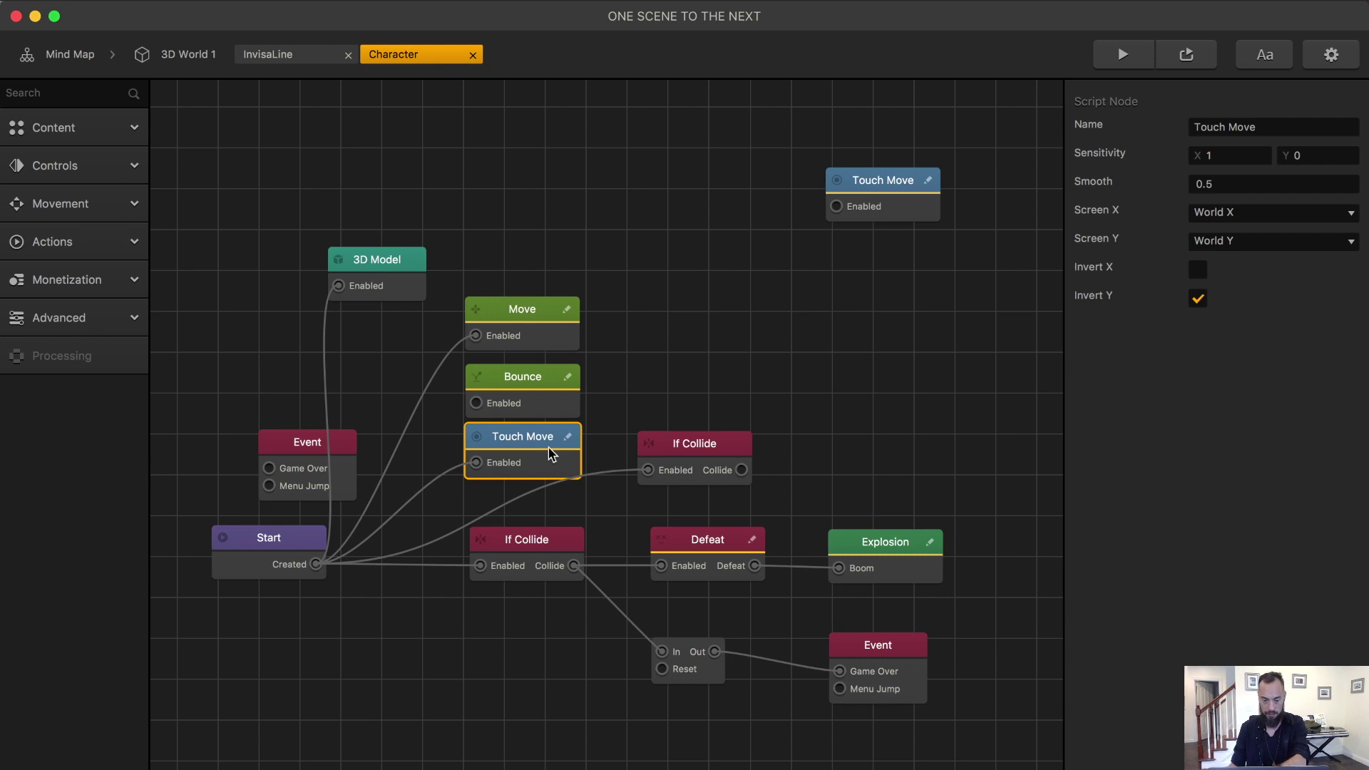
key("BackSpace")
left_click(527, 331)
key("BackSpace")
left_click(526, 385)
key("BackSpace")
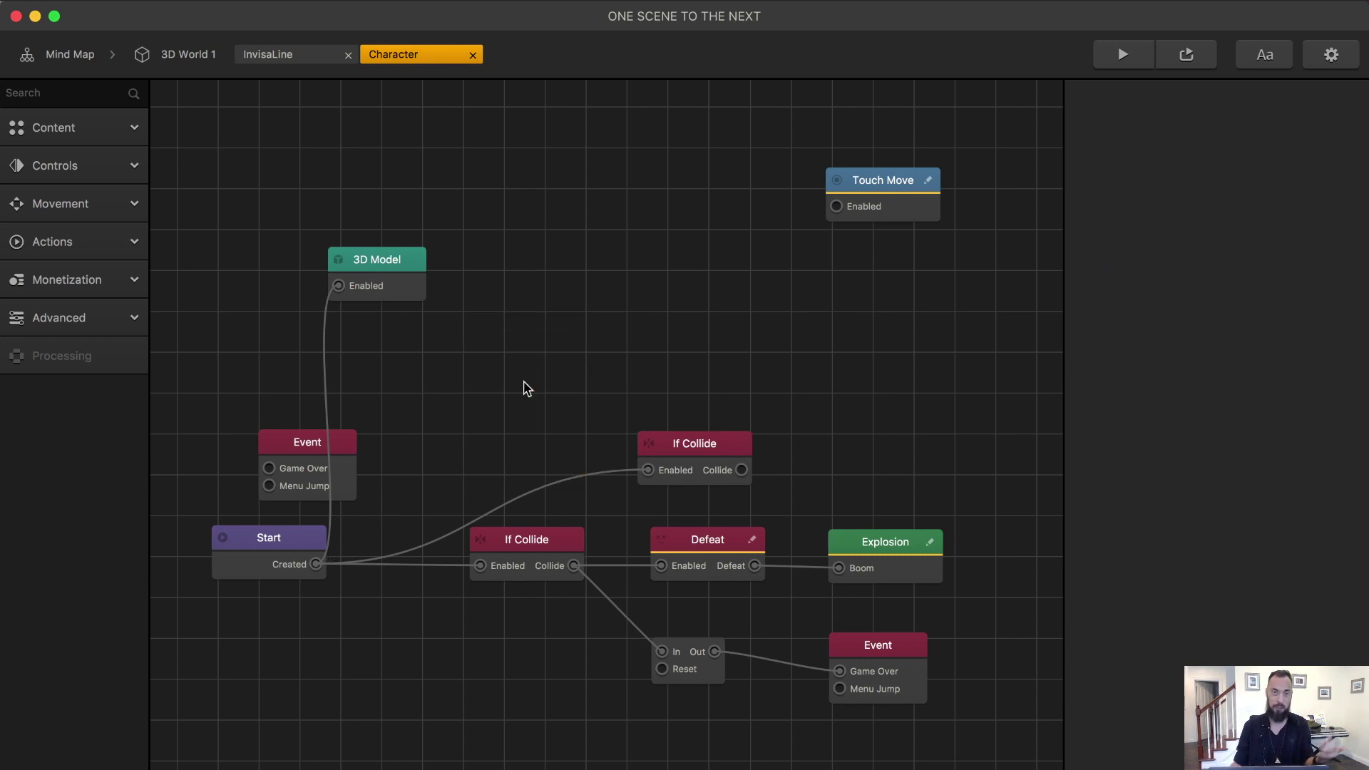
Step: Add a 4 Way Swipe node above the If Collide nodes in the Character's node map
left_click(80, 273)
left_click(79, 213)
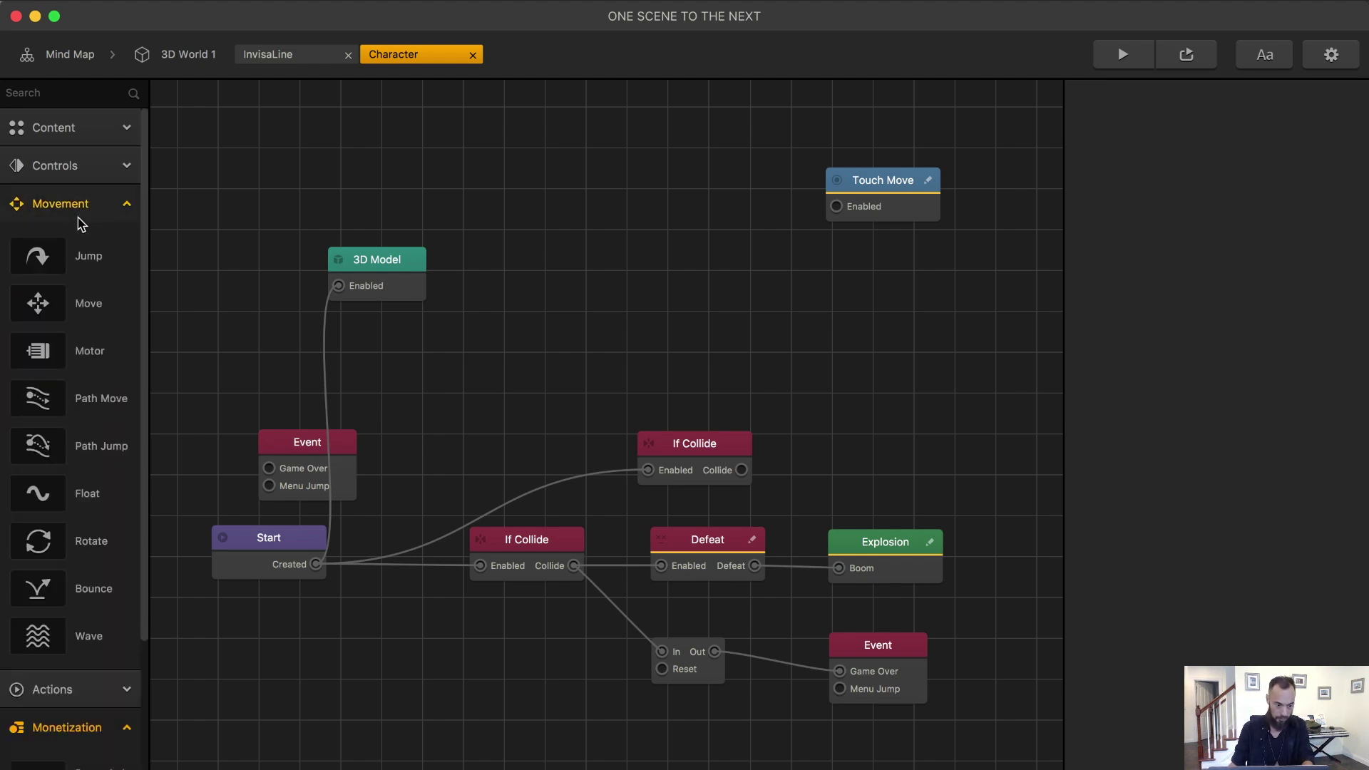
scroll(78, 585, "down", 5)
left_click(83, 492)
scroll(85, 467, "down", 5)
scroll(85, 465, "down", 10)
left_click_drag(38, 479, 522, 343)
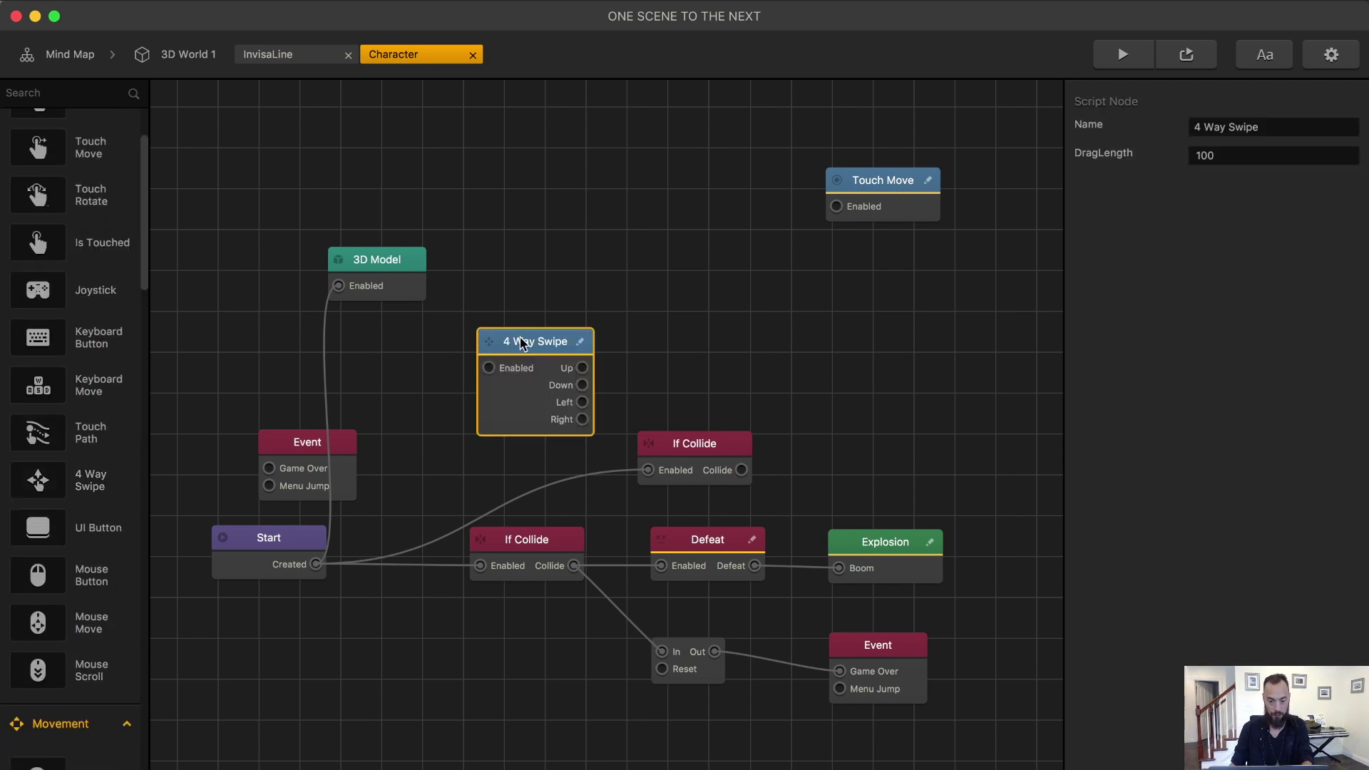
key("ctrl+Up")
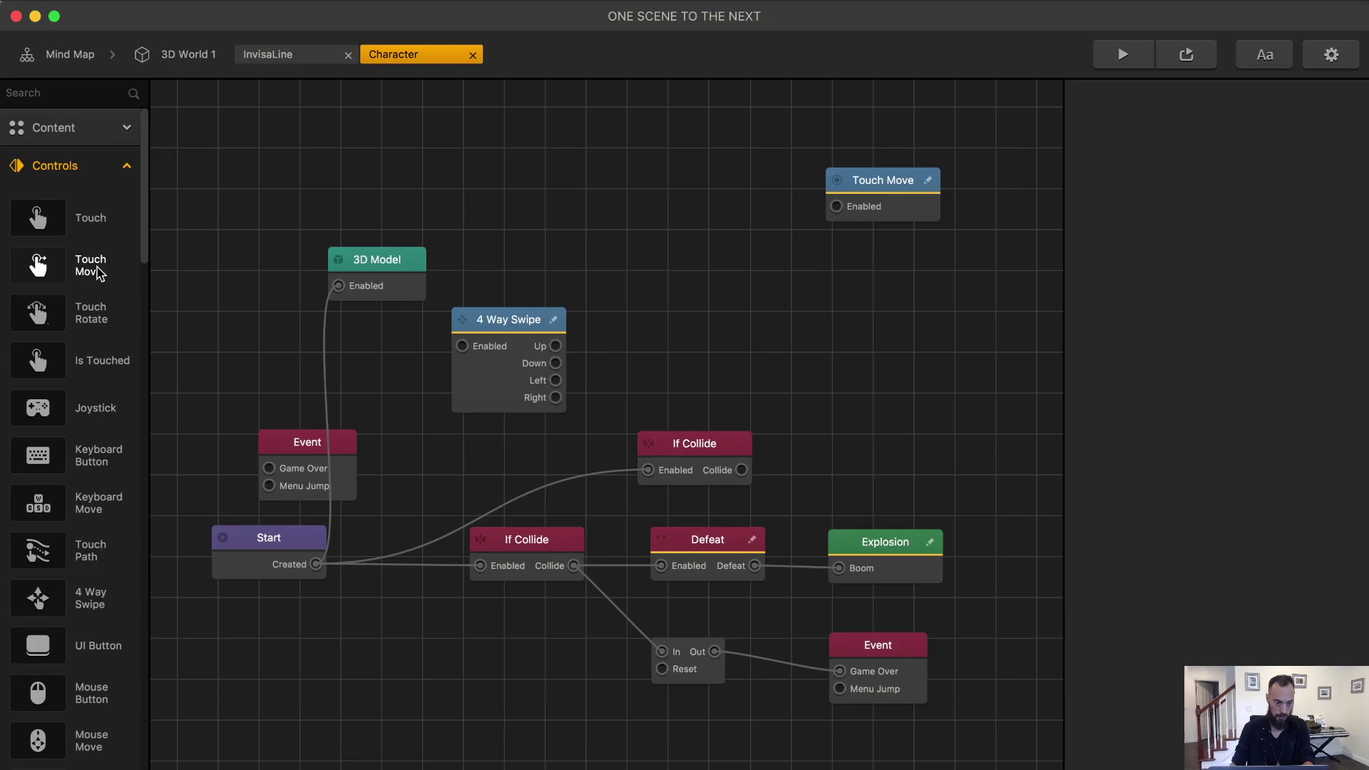
left_click_drag(38, 265, 691, 262)
key("Delete")
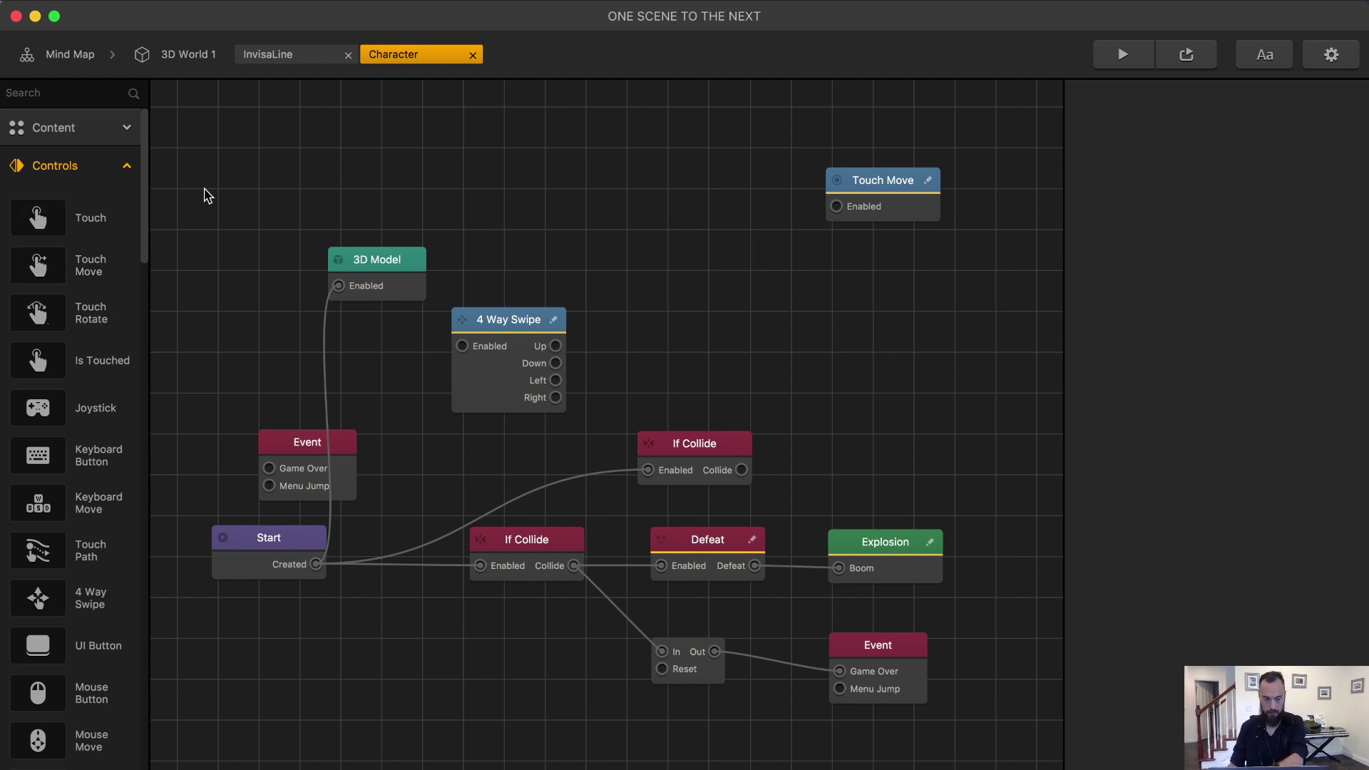
Step: Add a Move node beside the 4 Way Swipe node, set its Z speed to -10, and name it Move Up
left_click(68, 128)
scroll(67, 129, "down", 10)
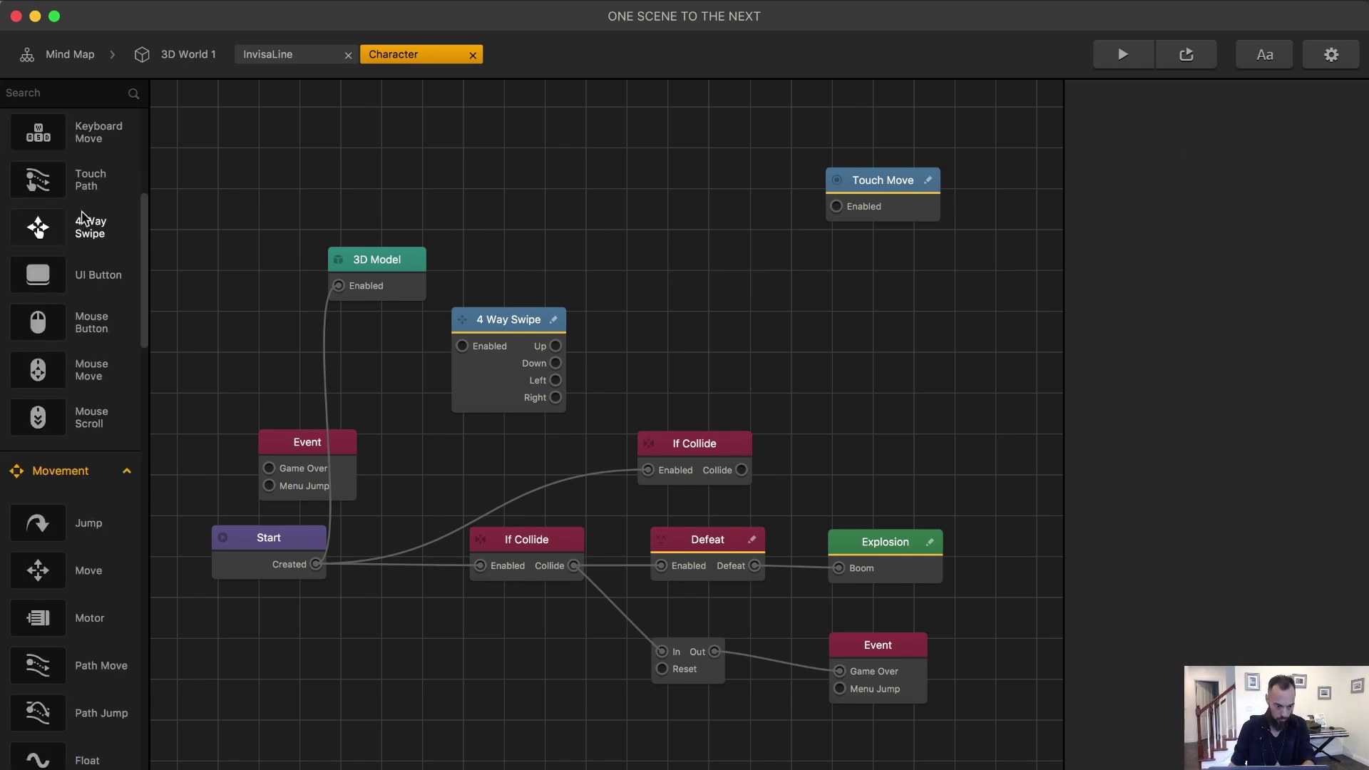
left_click_drag(1333, 155, 1160, 149)
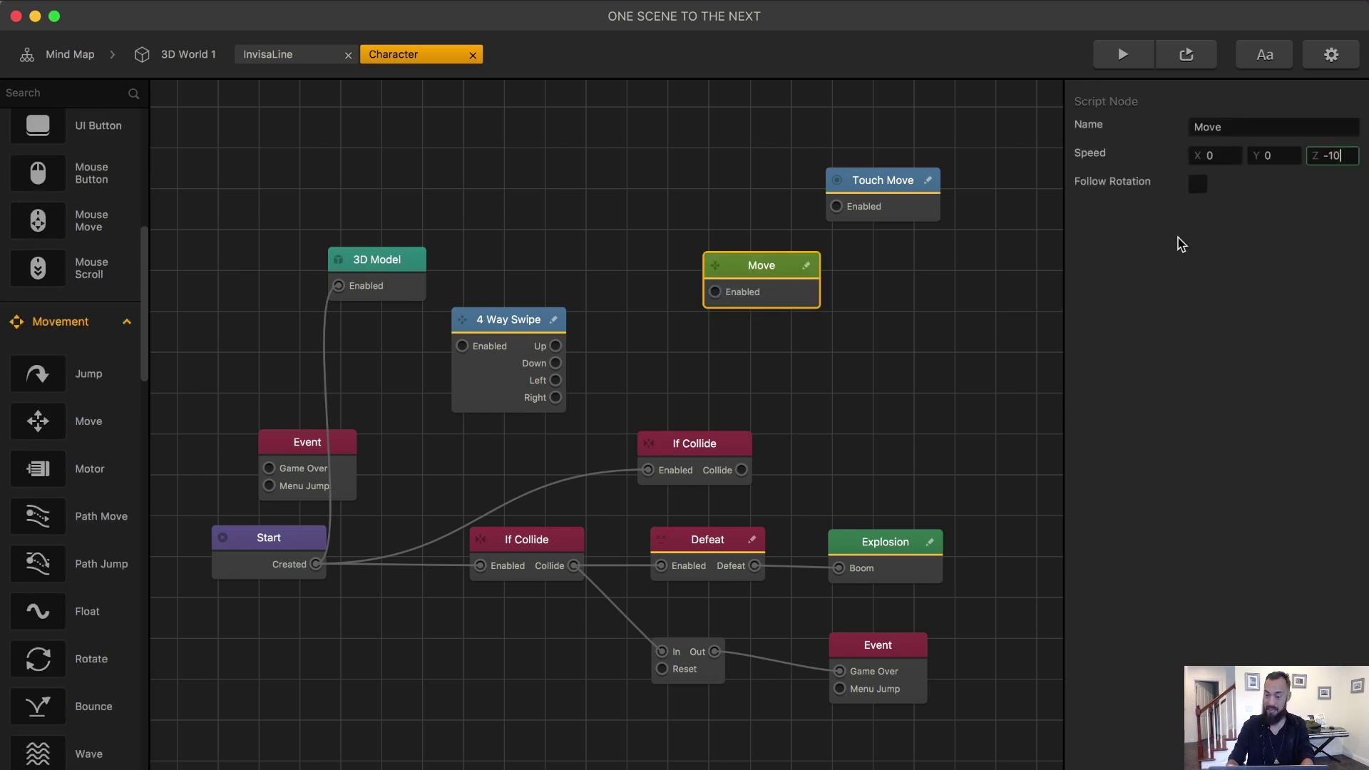
left_click(1245, 127)
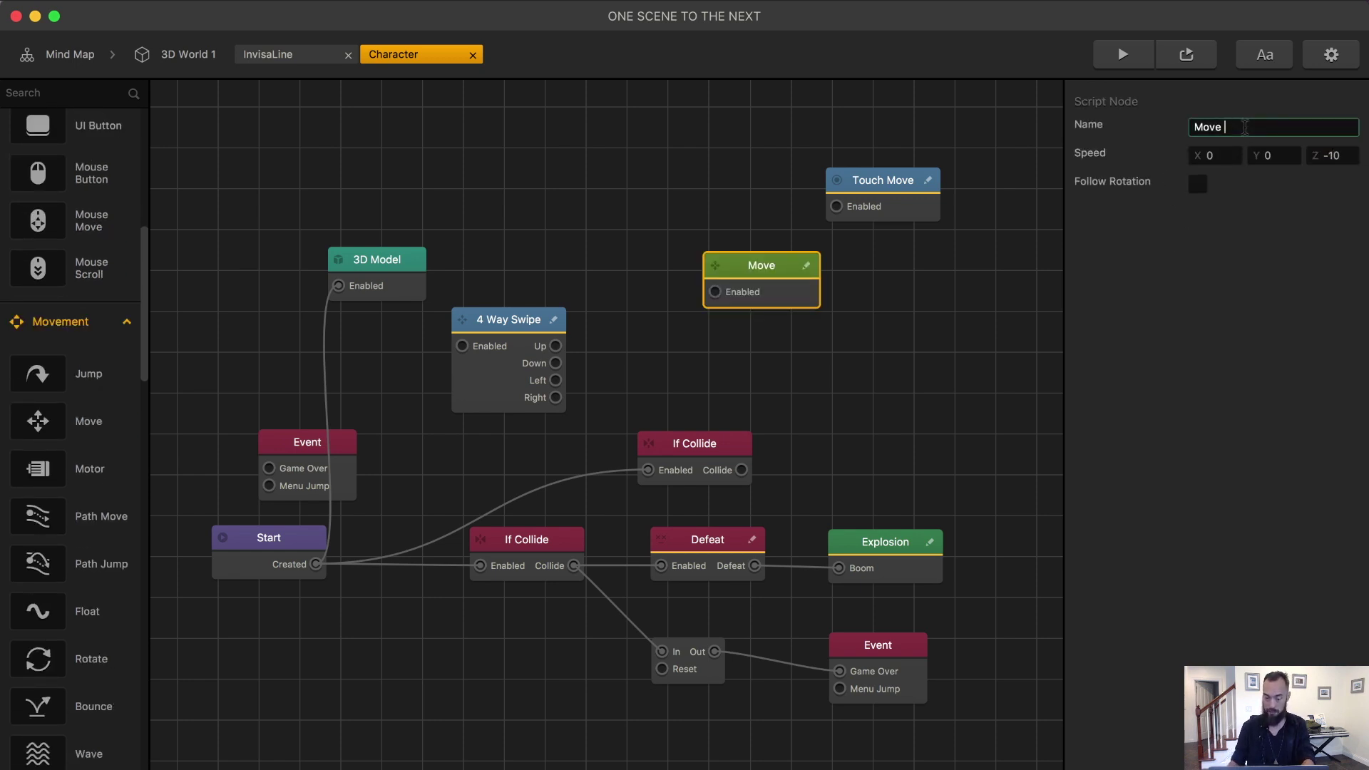
type("Up")
left_click_drag(757, 272, 697, 228)
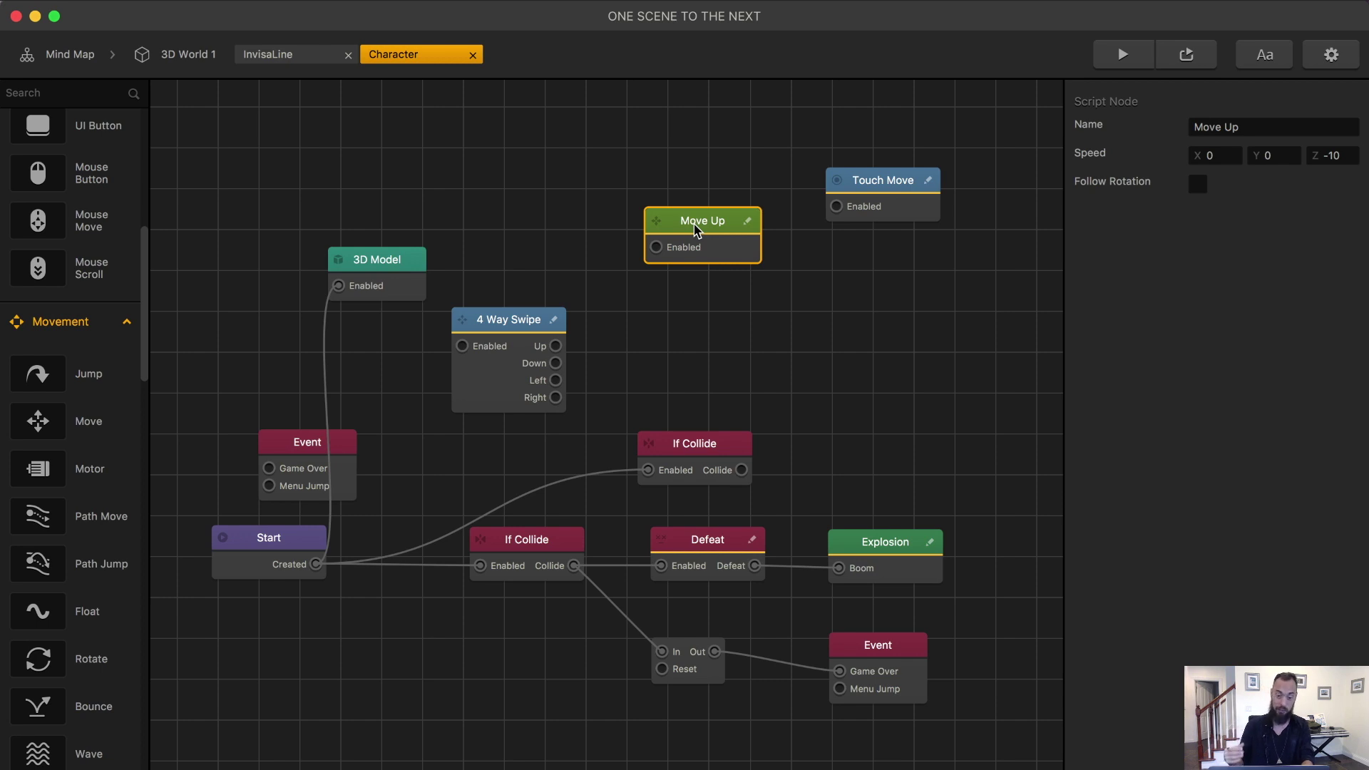
Step: Duplicate the Move Up node three times to form a column of four Move nodes
key("super+d")
key("super+d")
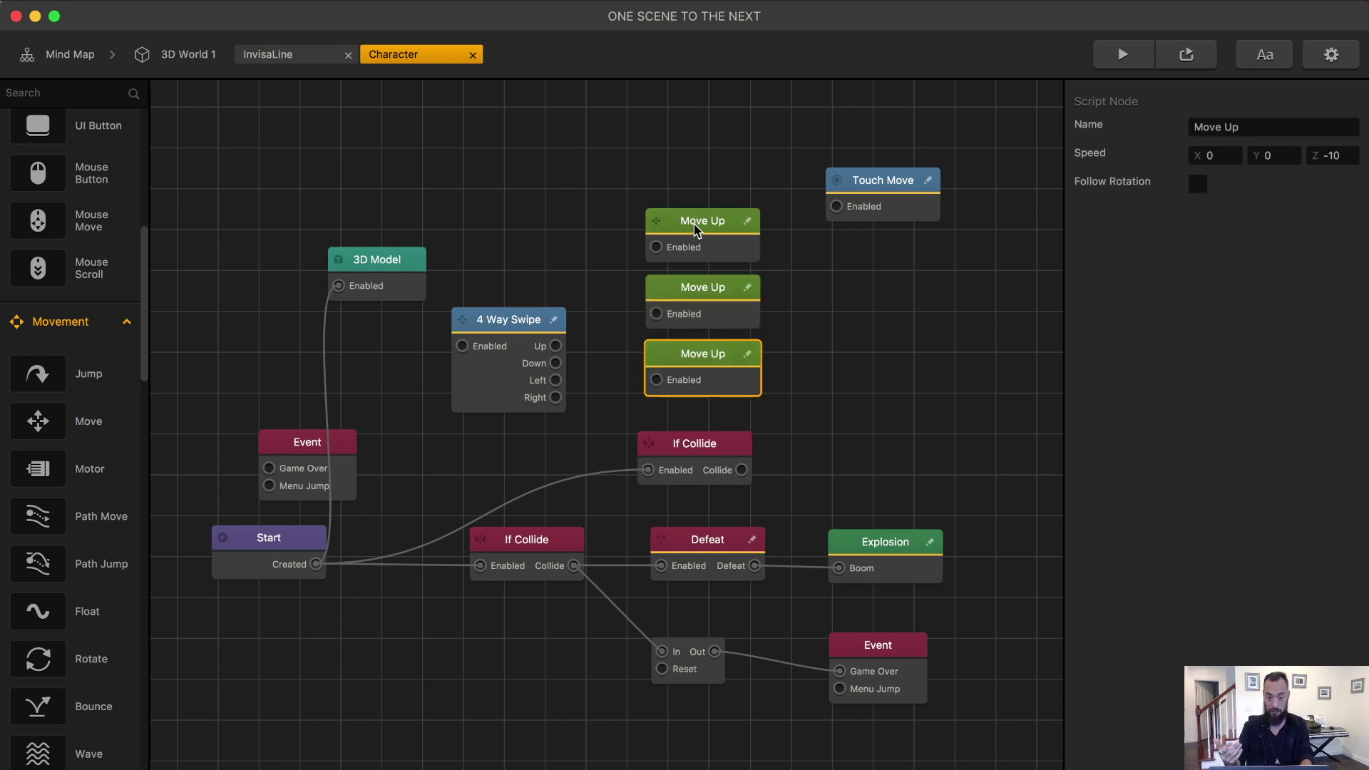
left_click(697, 226)
key("super+d")
Step: Rename the second Move node Move Down, and make the third Move Left with speed X -10 and Z 0
left_click(697, 226)
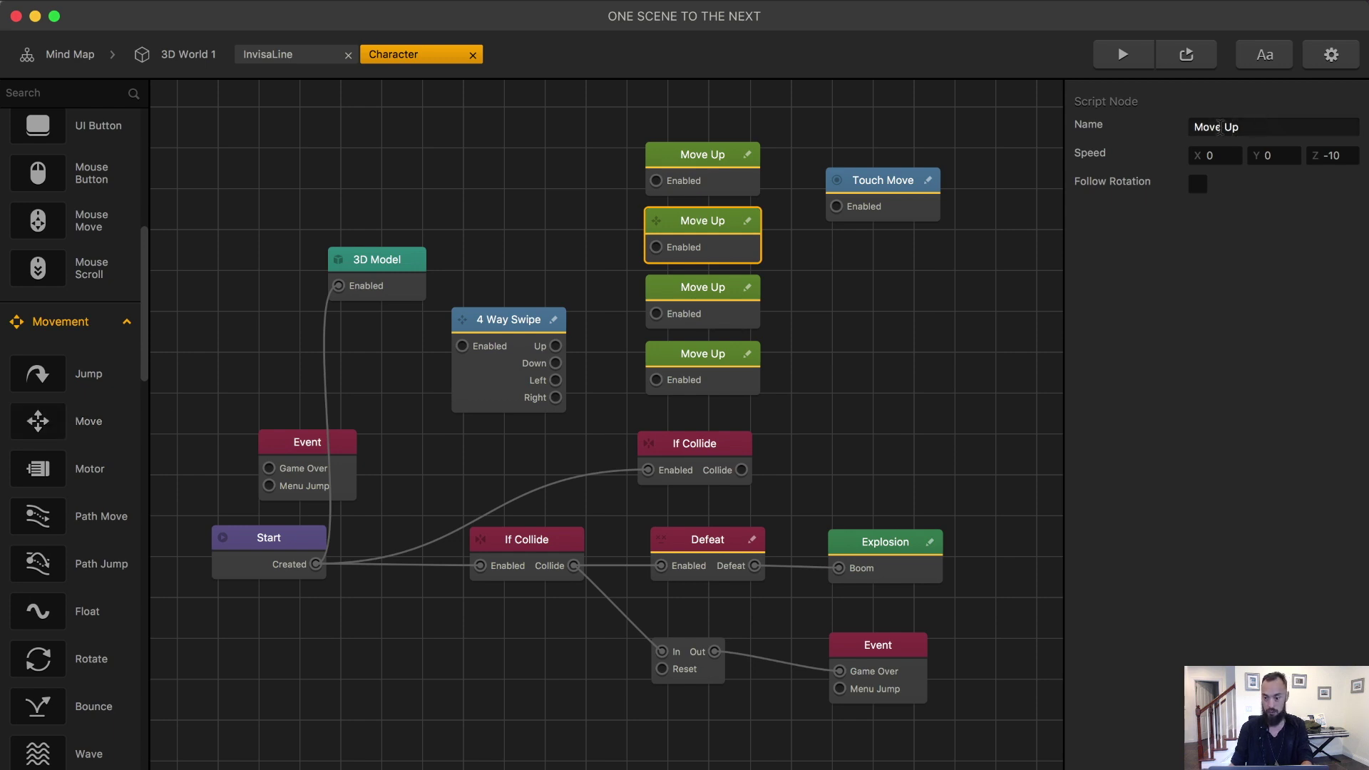
left_click_drag(1225, 127, 1365, 131)
left_click_drag(1225, 127, 1365, 125)
type("Left")
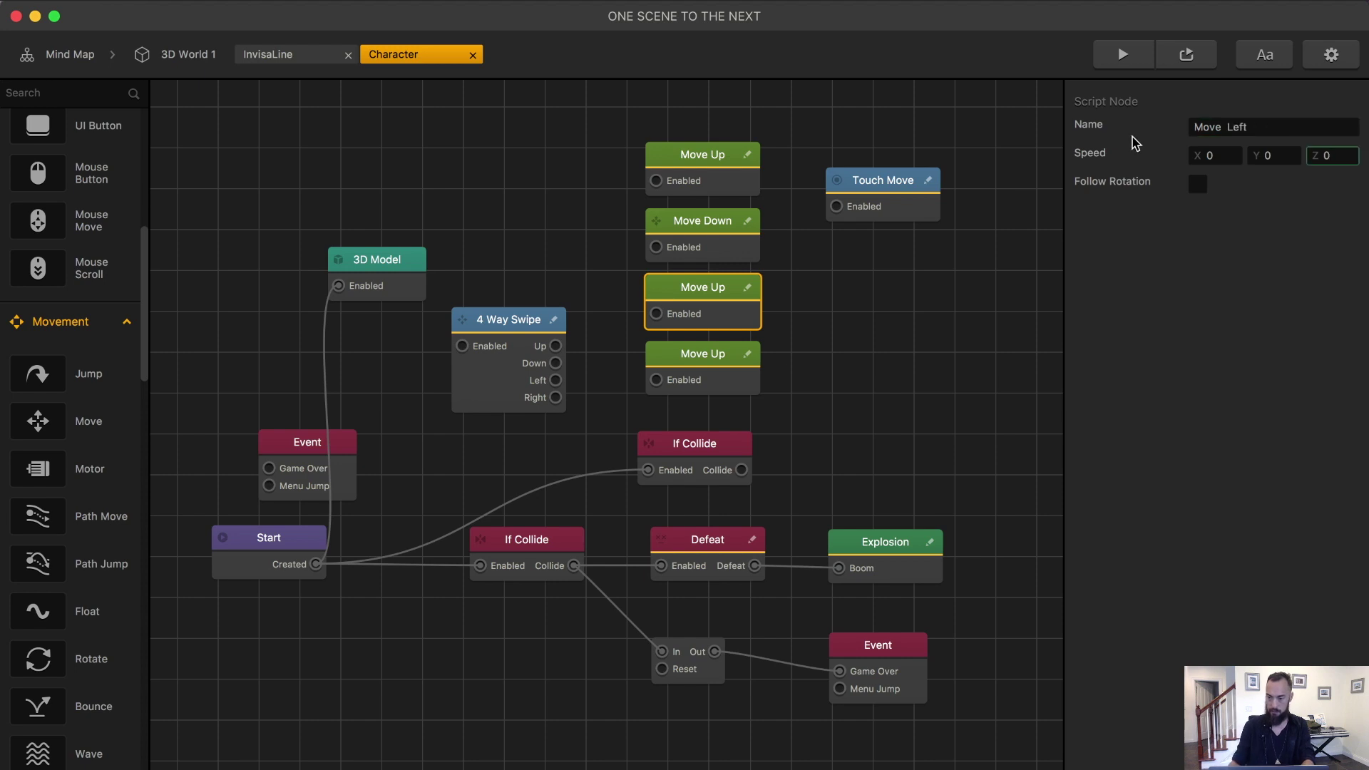
left_click_drag(1222, 159, 834, 99)
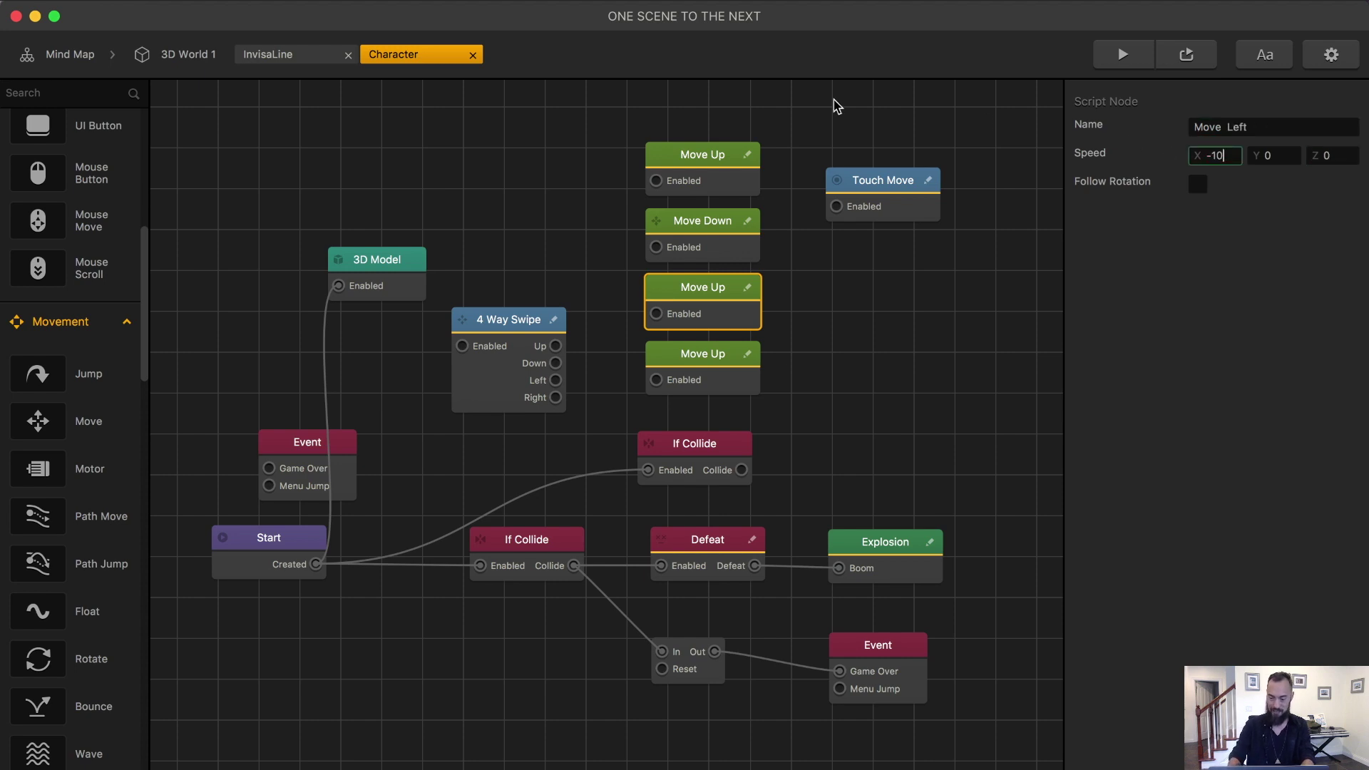
key("Tab")
Step: Rename the fourth Move node Move Right and set its speed to X 10 and Z 0
left_click(711, 352)
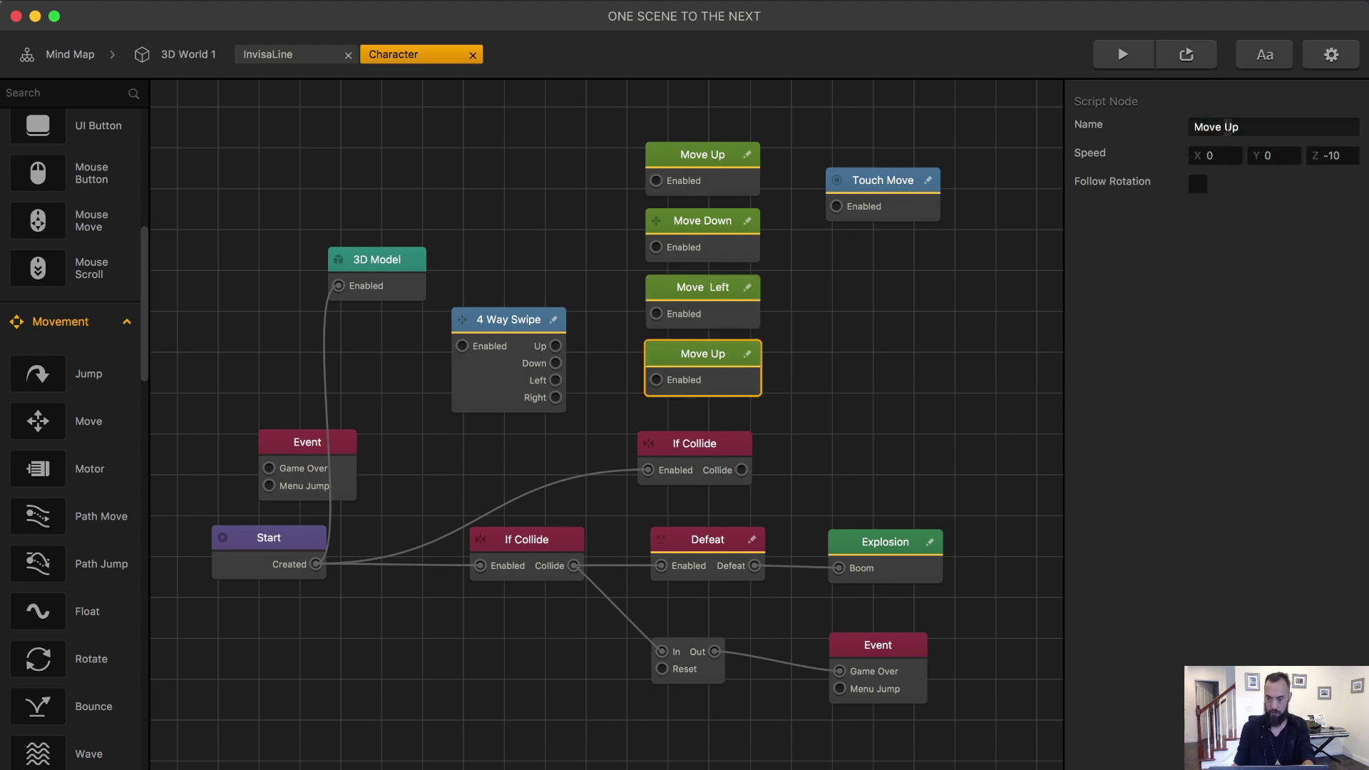
left_click_drag(1226, 127, 1364, 111)
type("0")
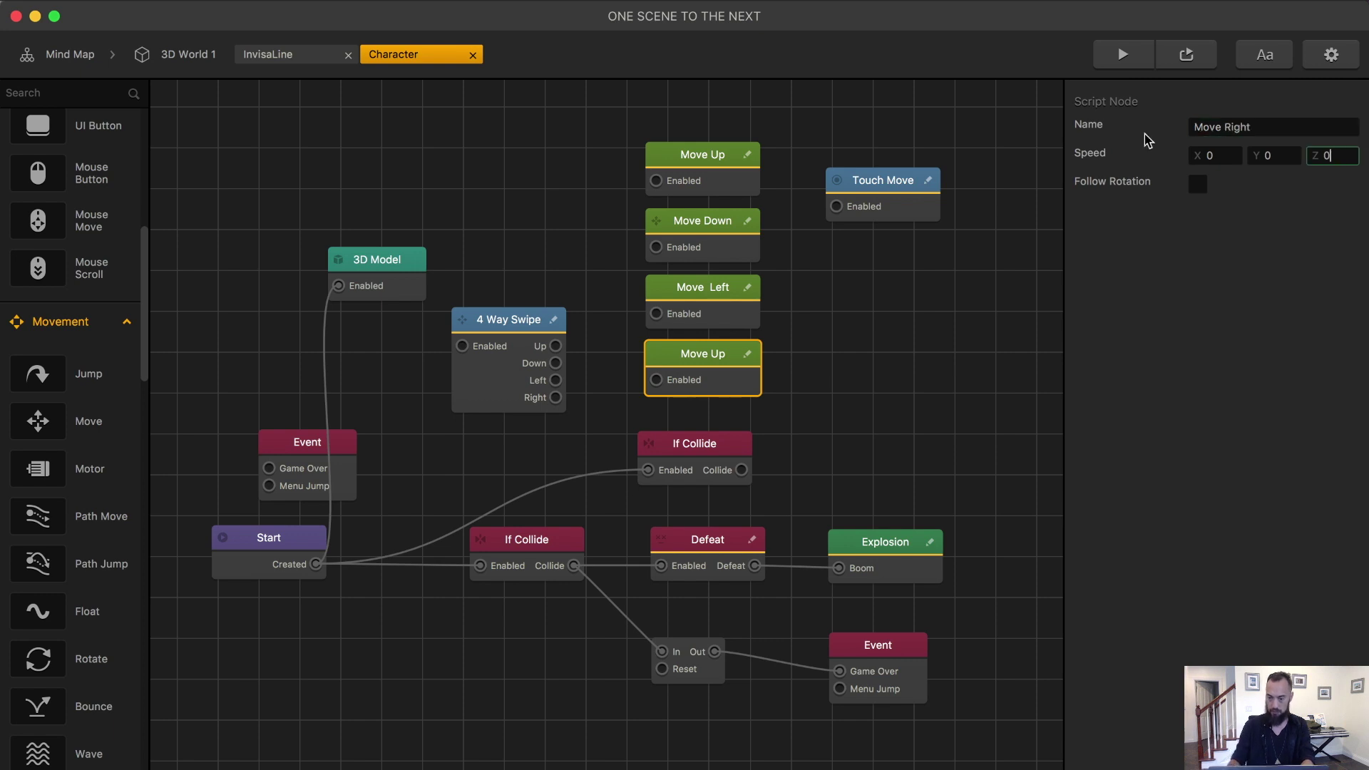
left_click(1215, 156)
type("10")
key("Tab")
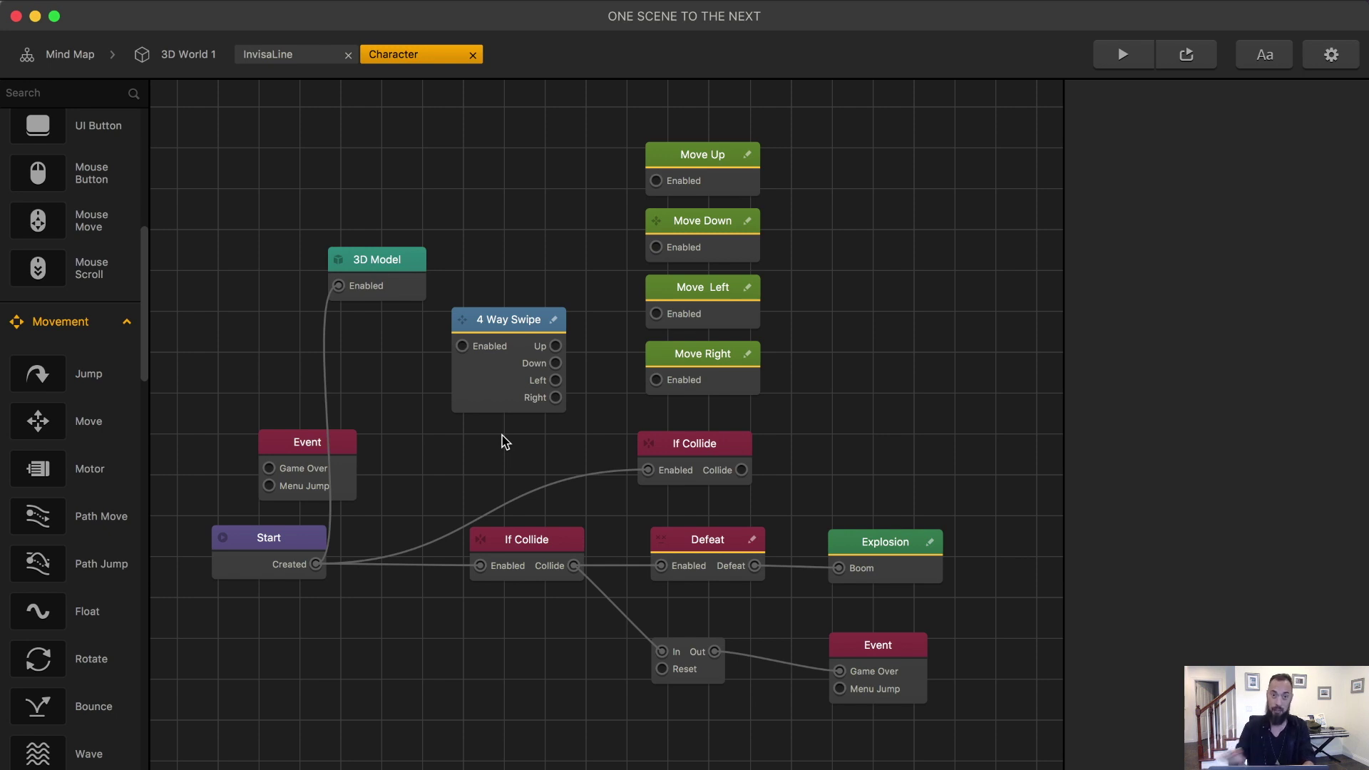
Step: Connect Start to the 4 Way Swipe node and link its Up, Down, Left and Right outputs to the matching Move nodes
left_click_drag(318, 567, 462, 345)
left_click_drag(532, 319, 552, 248)
left_click_drag(576, 308, 656, 380)
Step: Preview the game, test moving the character by swiping in different directions, and close the preview
left_click(1123, 55)
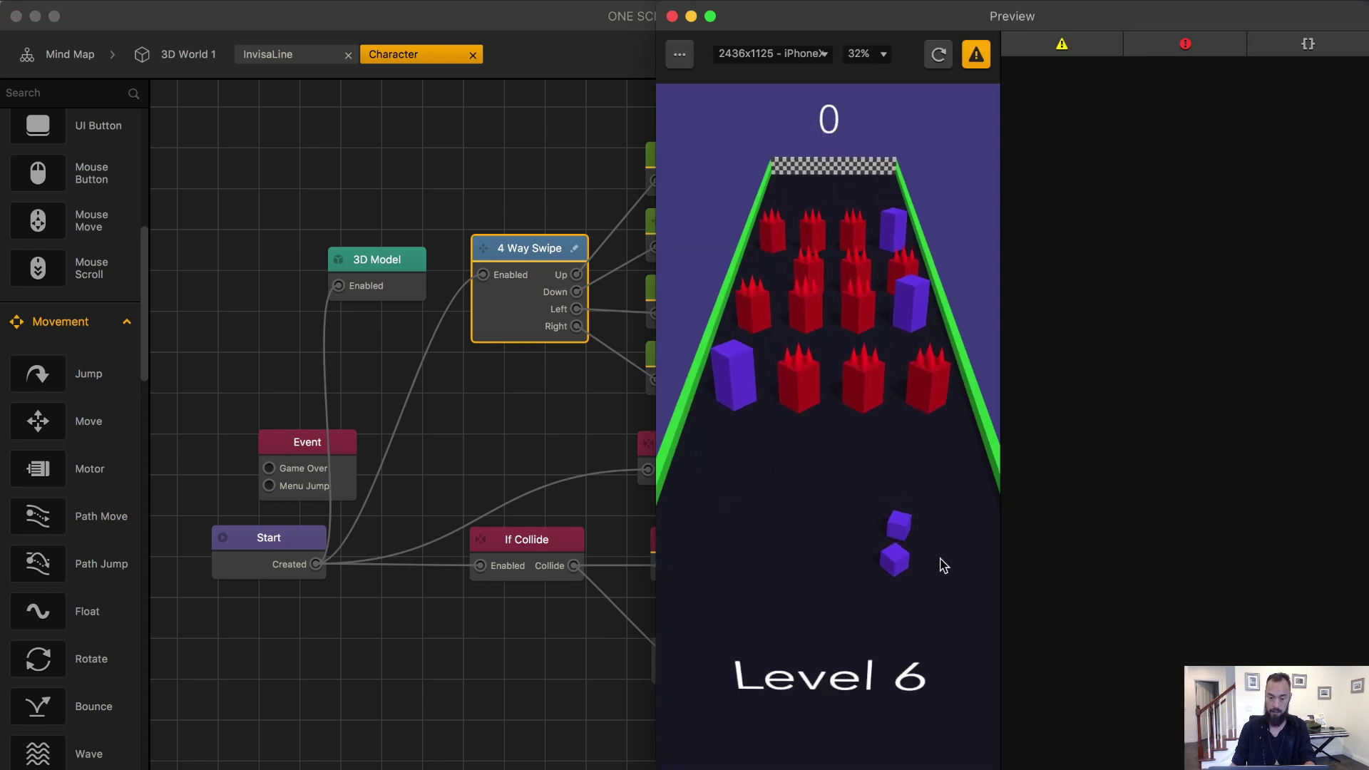
mouse_move(889, 538)
left_mouse_down()
mouse_move(721, 544)
mouse_move(951, 550)
left_mouse_up()
mouse_move(889, 424)
left_mouse_down()
mouse_move(855, 288)
mouse_move(884, 691)
left_mouse_up()
mouse_move(844, 525)
left_mouse_down()
mouse_move(855, 605)
mouse_move(730, 599)
mouse_move(941, 626)
mouse_move(799, 287)
mouse_move(753, 472)
mouse_move(790, 469)
left_mouse_up()
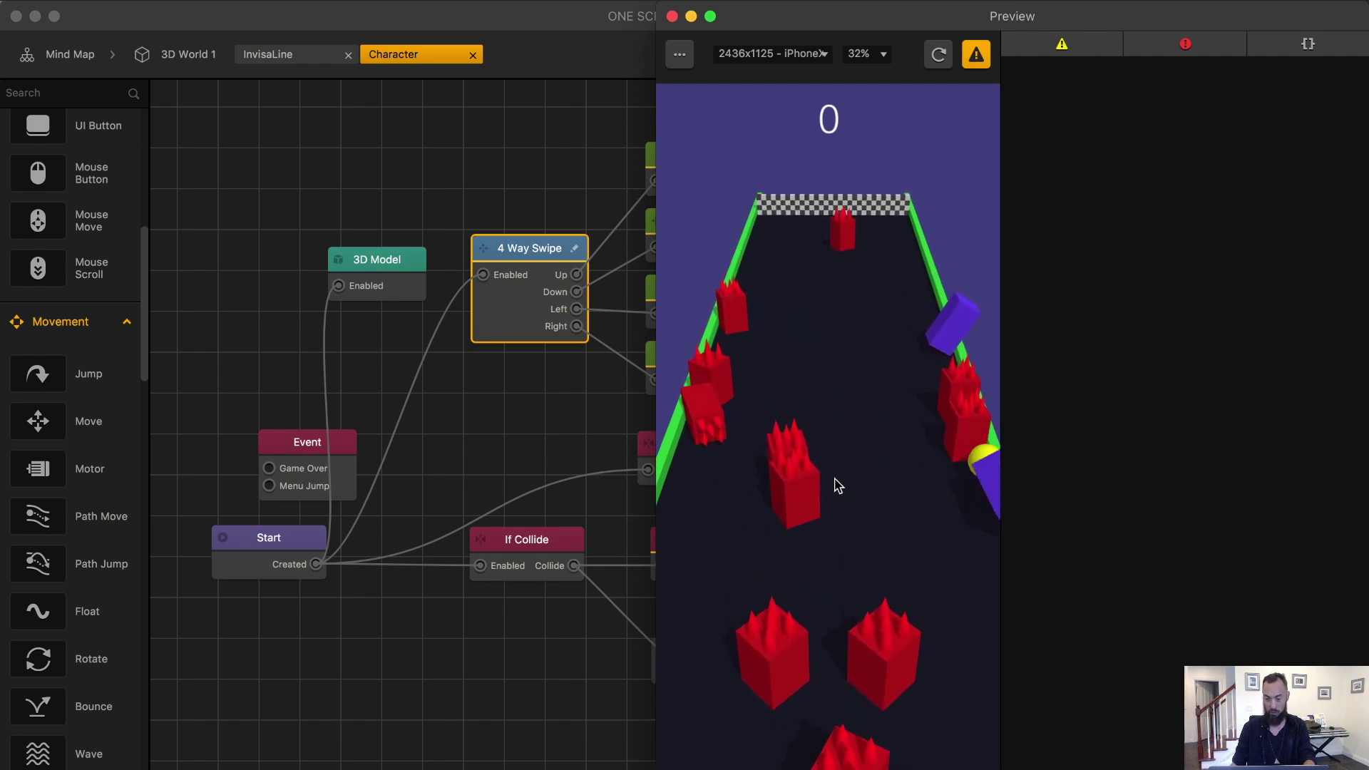
left_click(671, 16)
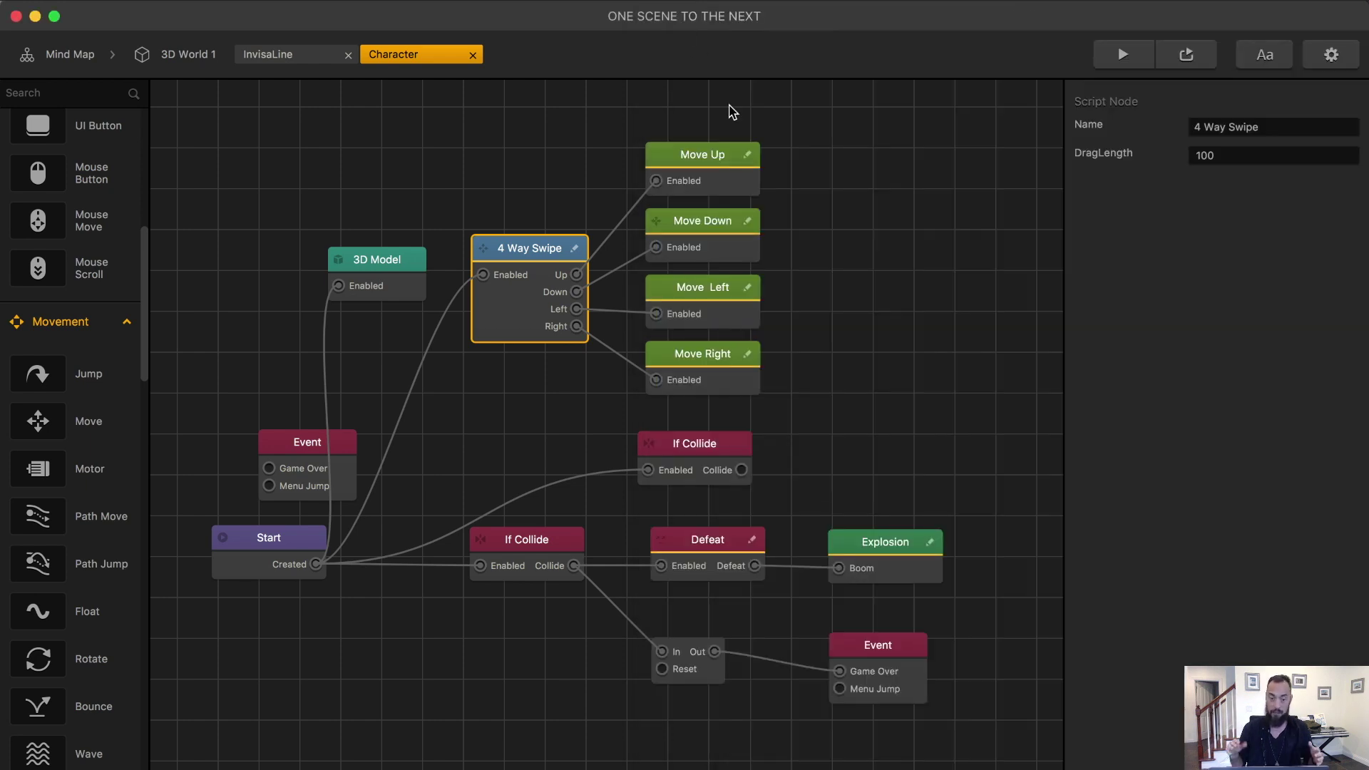
Step: Add a State Machine node to the Character's graph below the 4 Way Swipe node
left_click_drag(330, 555, 345, 553)
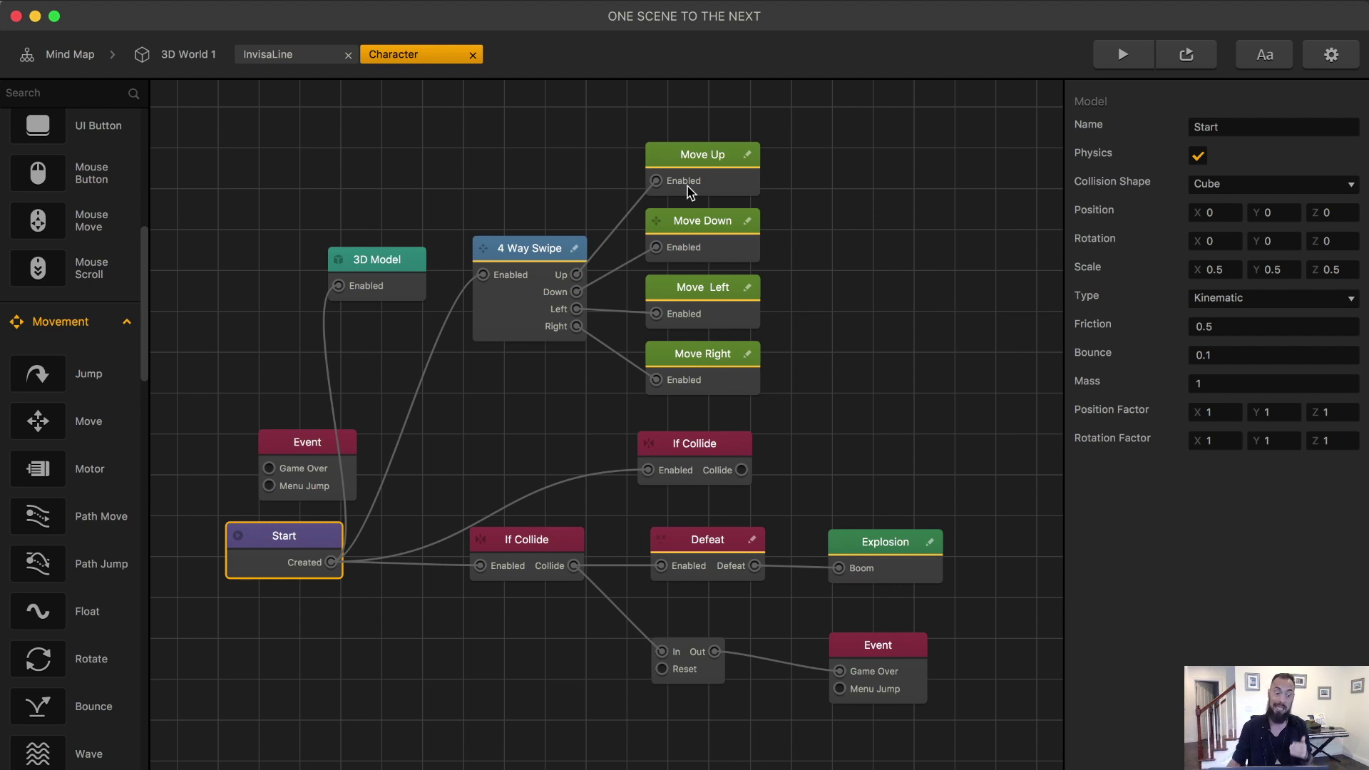
scroll(89, 494, "down", 10)
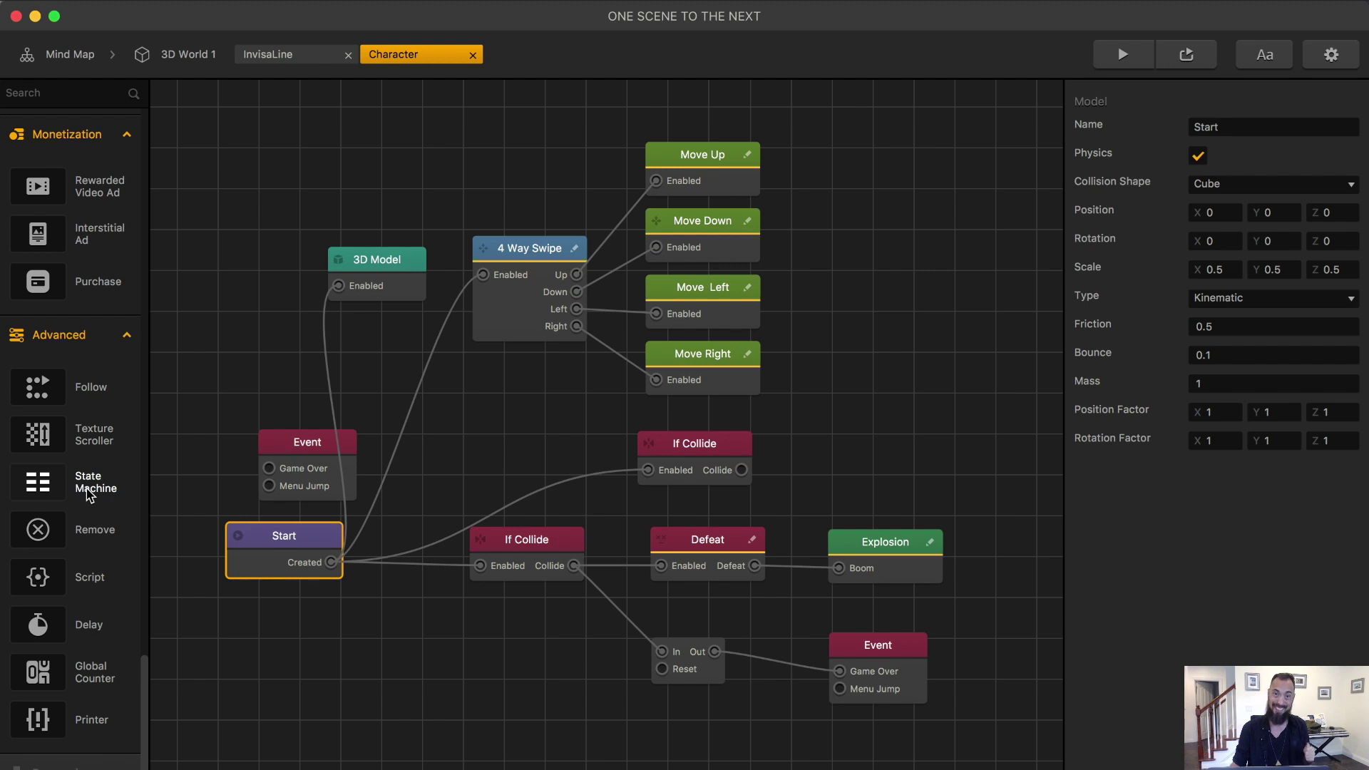
left_click_drag(89, 494, 473, 444)
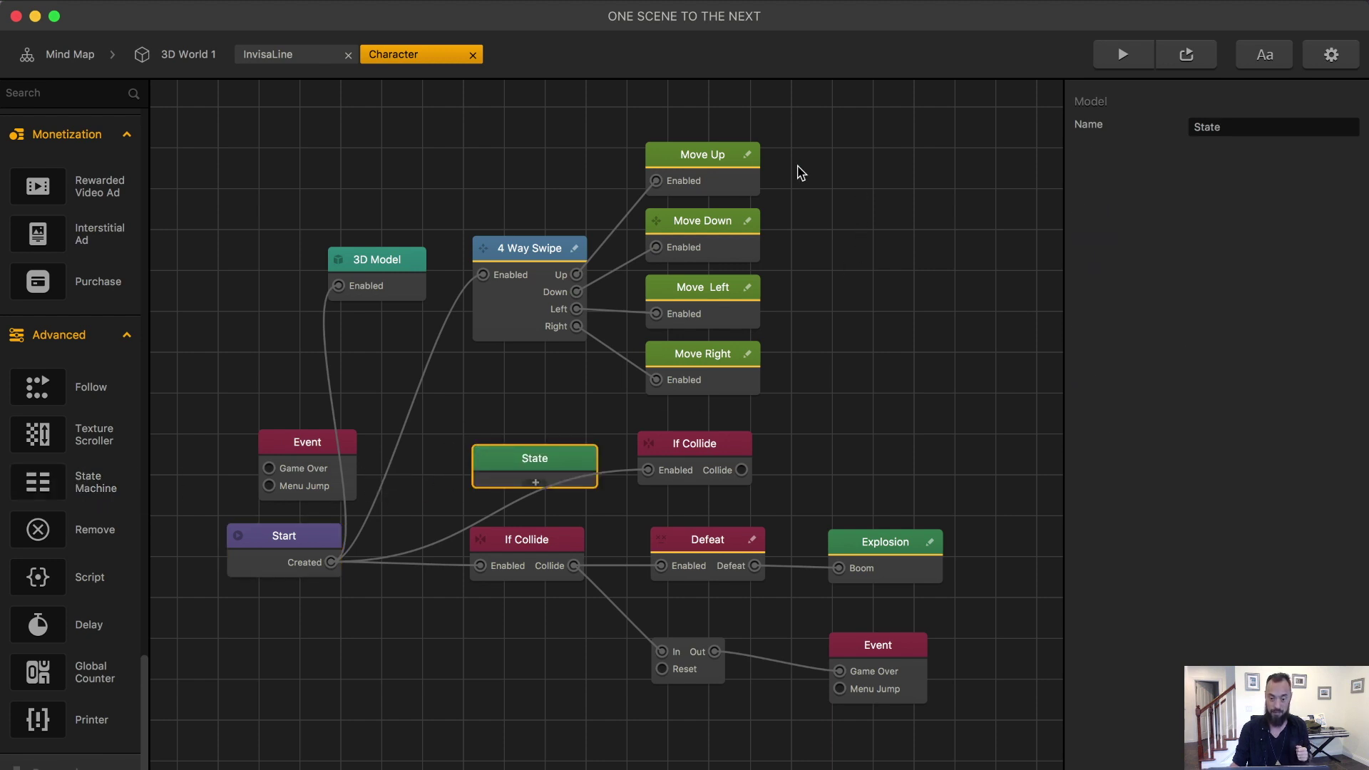
Step: Disconnect the four Move nodes from 4 Way Swipe, shift them outward, and place the State node in between
left_click(731, 152)
left_click_drag(656, 180, 614, 219)
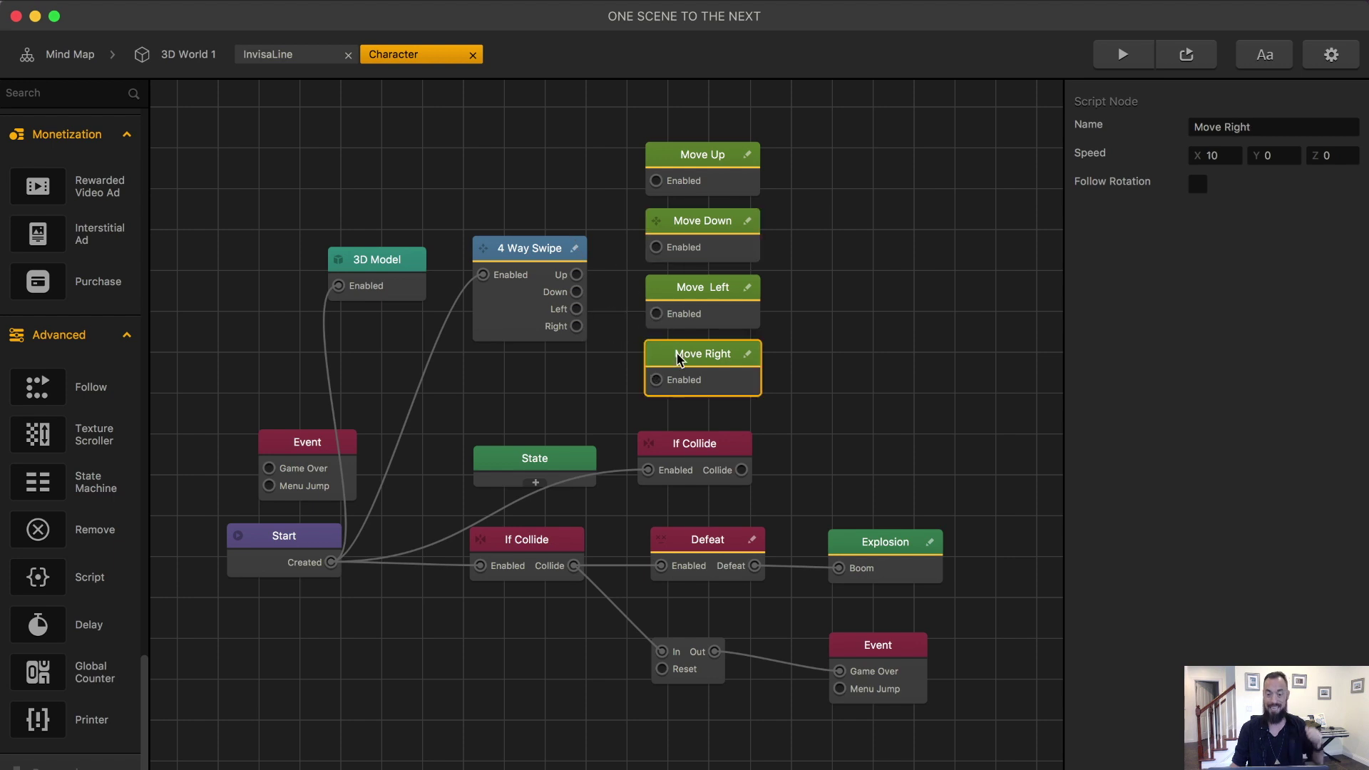
left_click_drag(675, 353, 845, 362)
left_click_drag(692, 288, 864, 299)
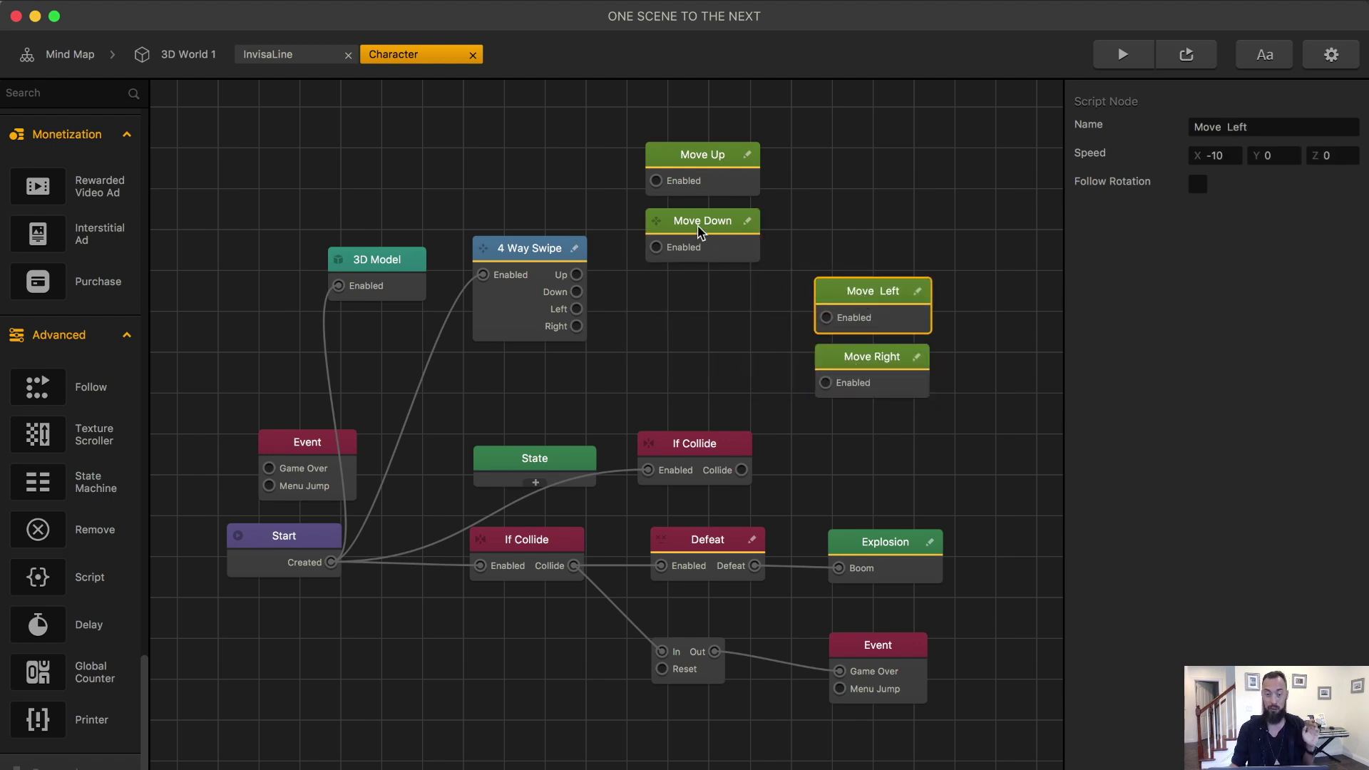
left_click_drag(701, 230, 872, 238)
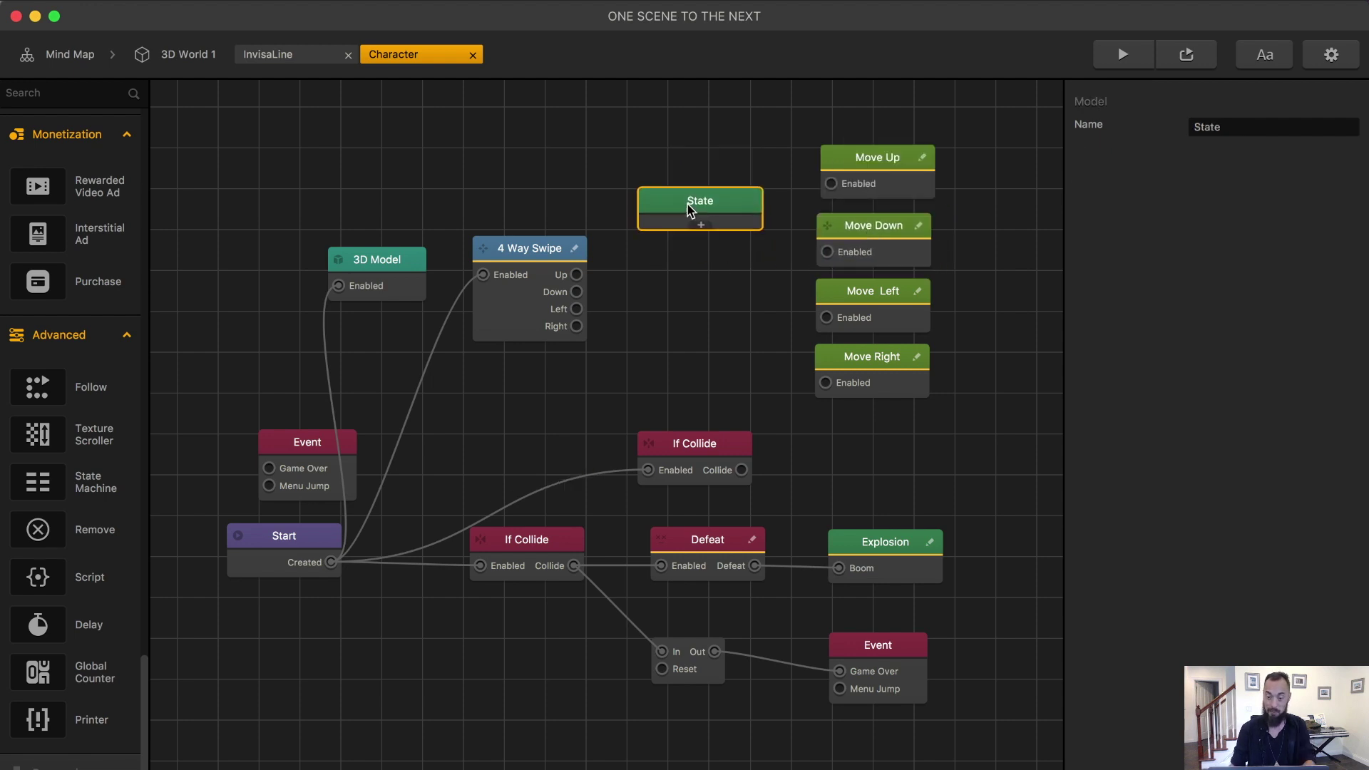
left_click_drag(684, 208, 690, 209)
Step: Add four states to the State node and line it up with the 4 Way Swipe node
left_click(703, 224)
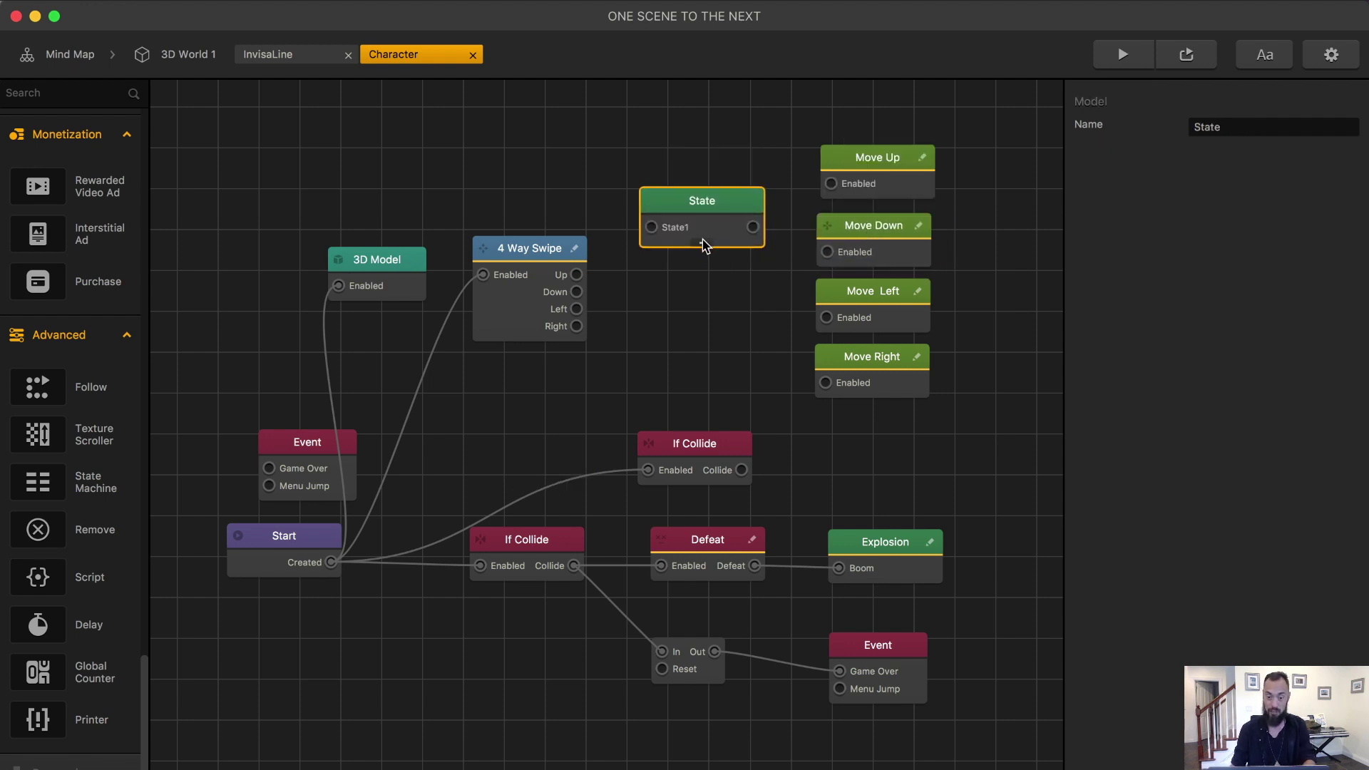
left_click(703, 245)
left_click(703, 262)
left_click(704, 279)
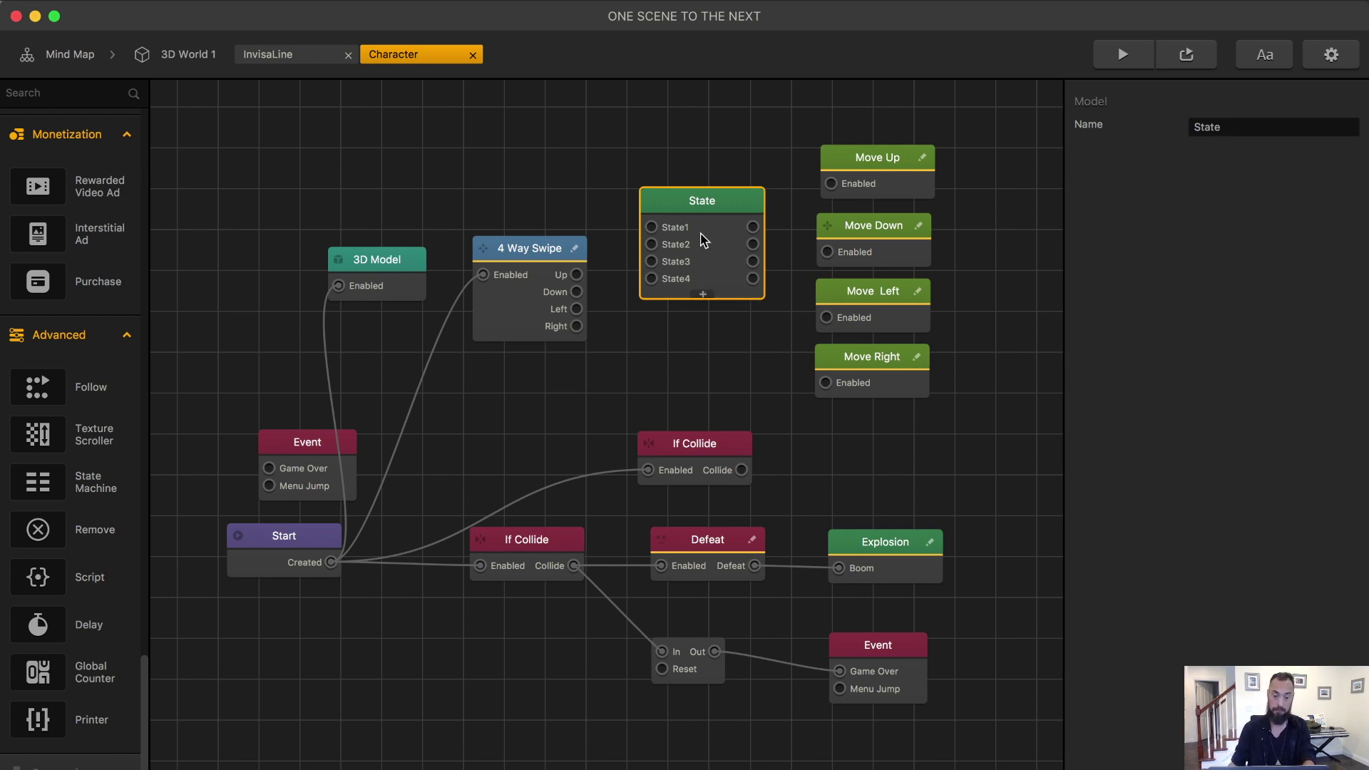
left_click_drag(703, 205, 702, 248)
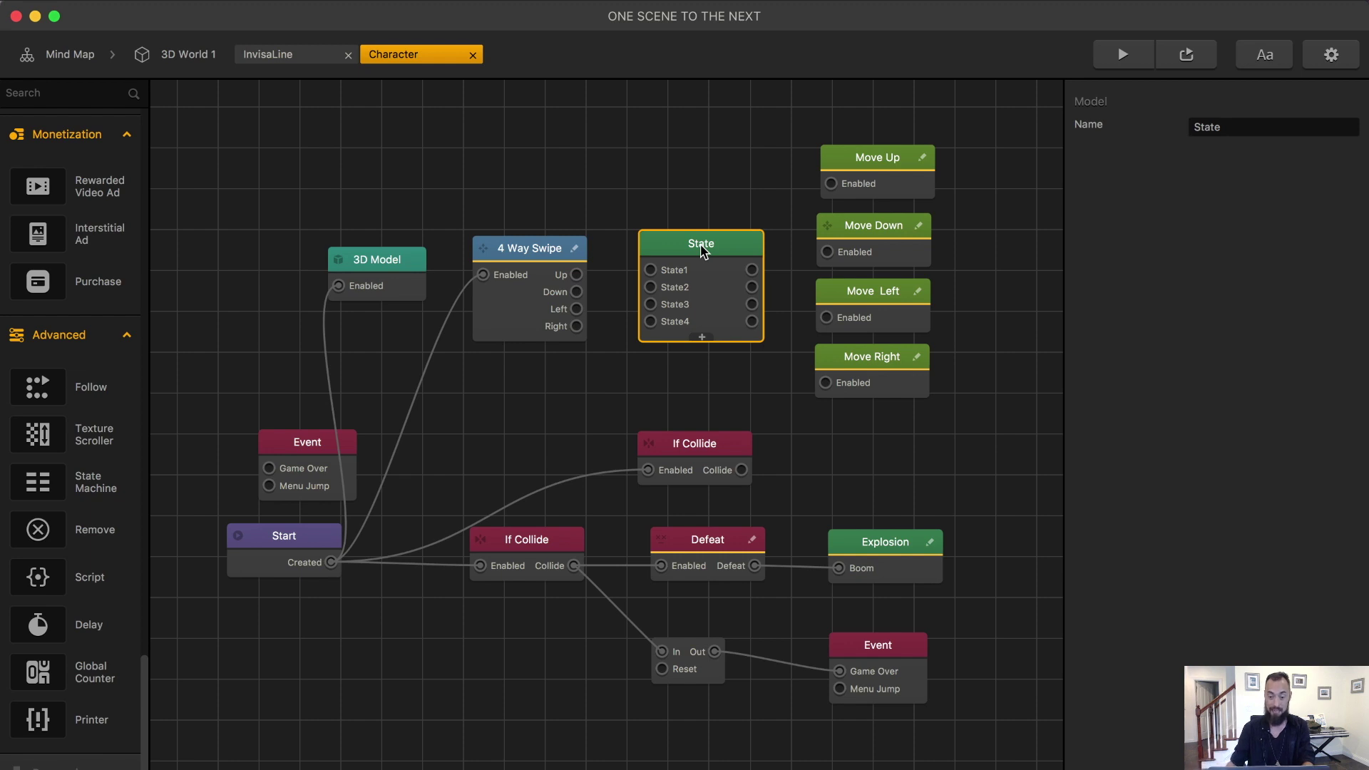
Step: Arrange the Move nodes in a tidy column beside the State node
left_click_drag(900, 303, 886, 324)
left_click_drag(864, 239, 858, 254)
left_click_drag(868, 157, 859, 177)
left_click_drag(860, 177, 856, 190)
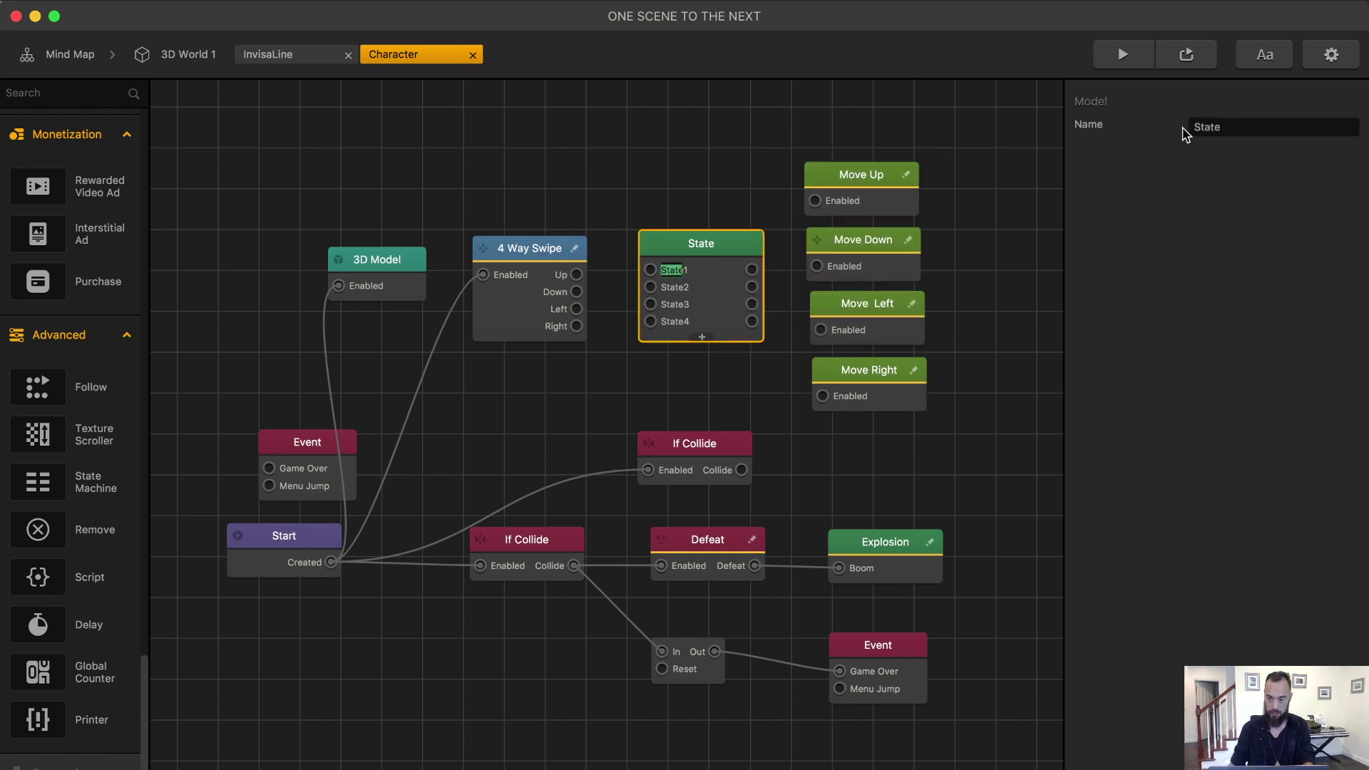
Step: Rename the four states of the State node Up, Down, Left and Right
type("Up")
key("Tab")
type("Down")
key("Tab")
type("Left")
key("Tab")
type("Right")
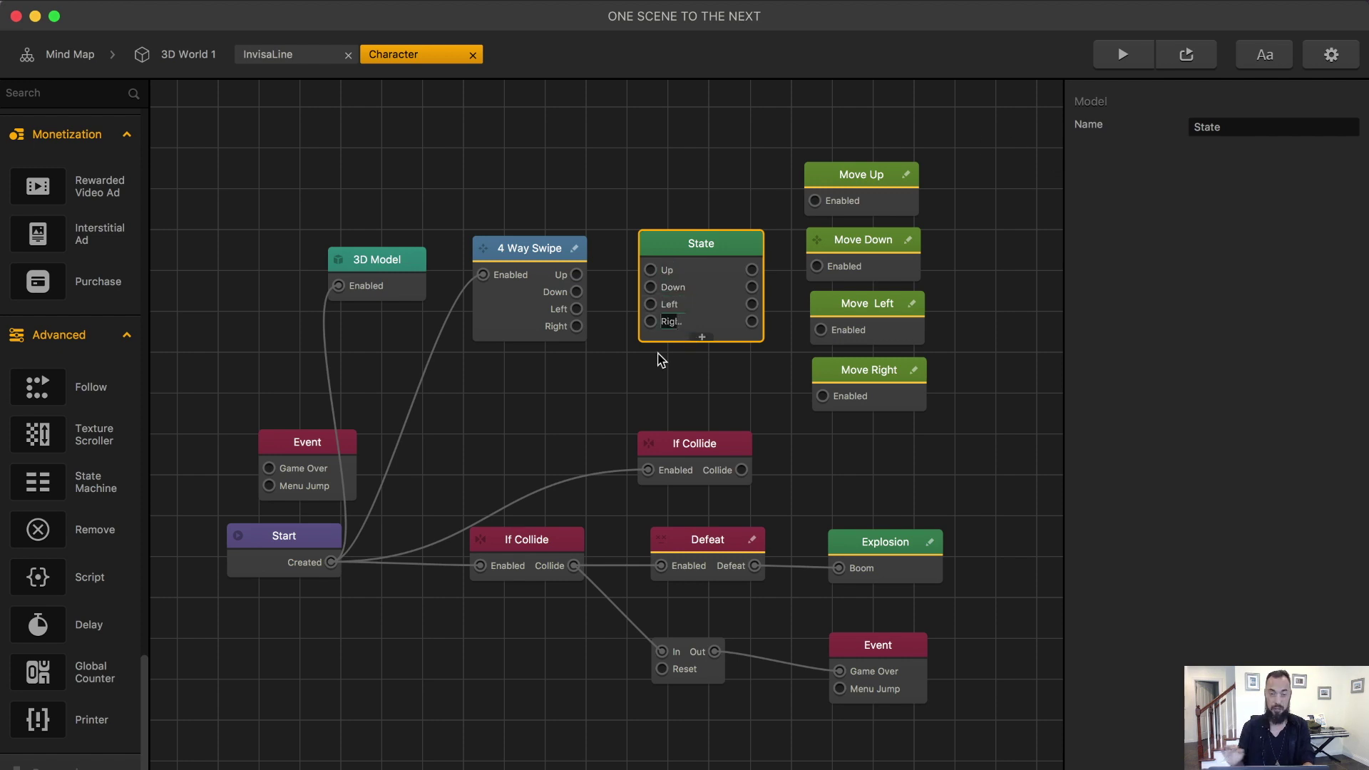
key("Return")
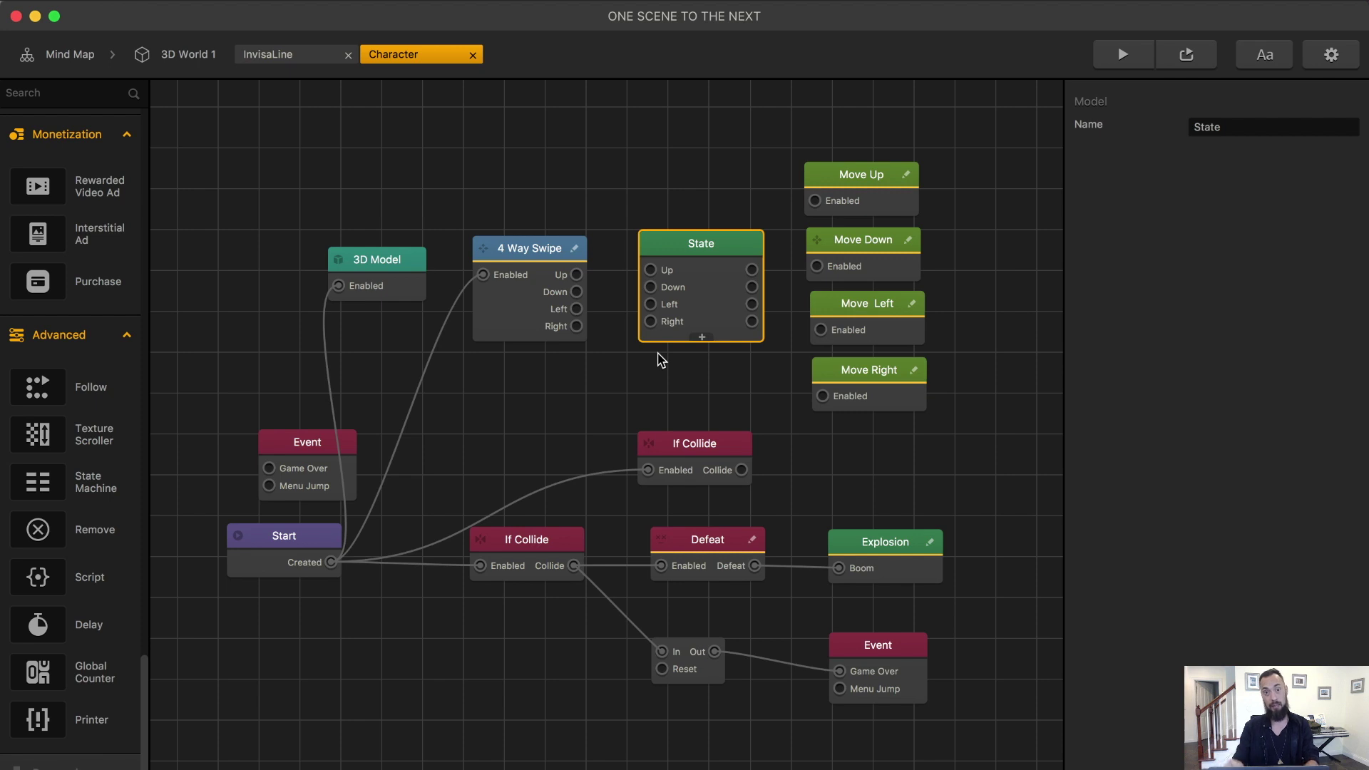
Step: Link each 4 Way Swipe output to its matching state, and each state's output to the matching Move node
left_click_drag(576, 275, 651, 269)
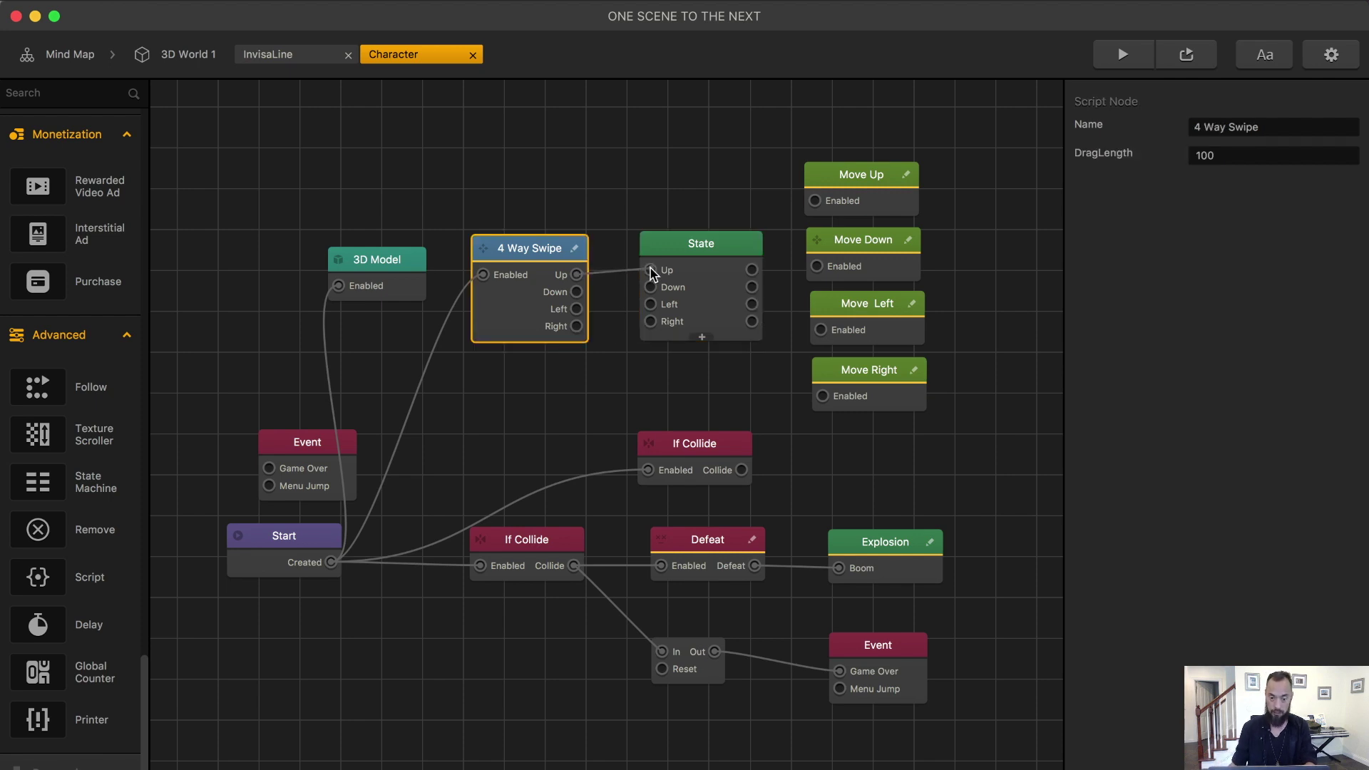
left_click_drag(576, 292, 650, 303)
left_click_drag(576, 326, 650, 321)
left_click_drag(751, 270, 816, 266)
left_click_drag(754, 305, 840, 359)
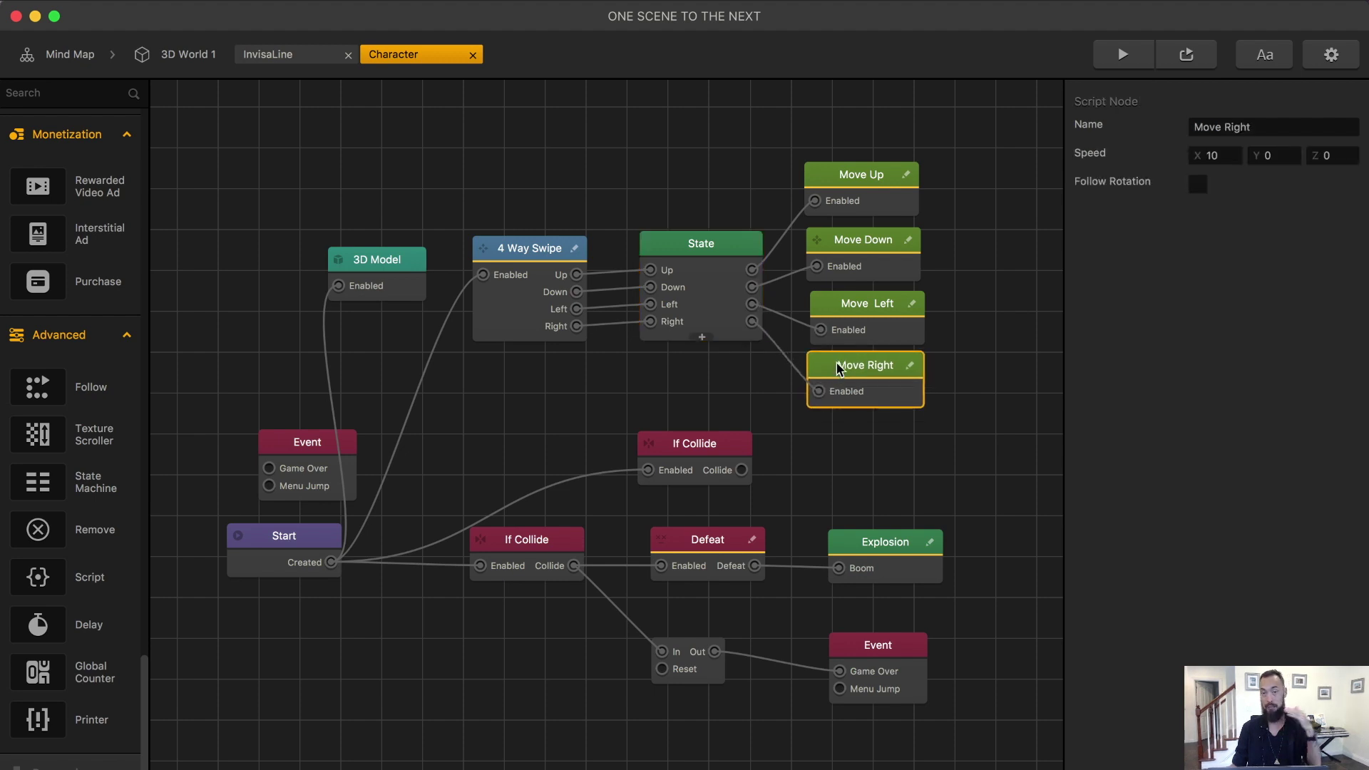
left_click(852, 320)
left_click_drag(852, 320, 859, 318)
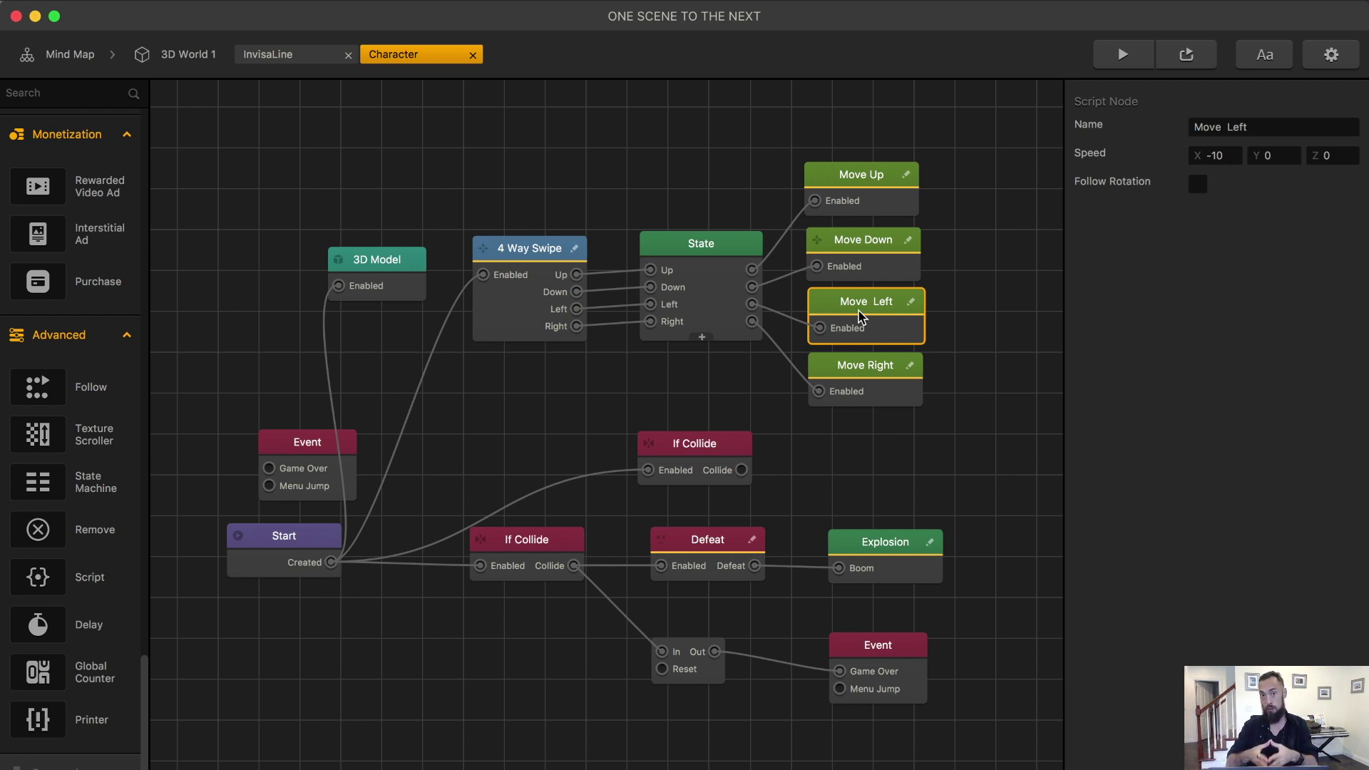
left_click(861, 178)
Step: Preview the game, steer the character through the obstacles to the finish line by swiping, and close the preview
left_click(1118, 55)
left_click_drag(928, 615, 850, 617)
key("Right")
key("Left")
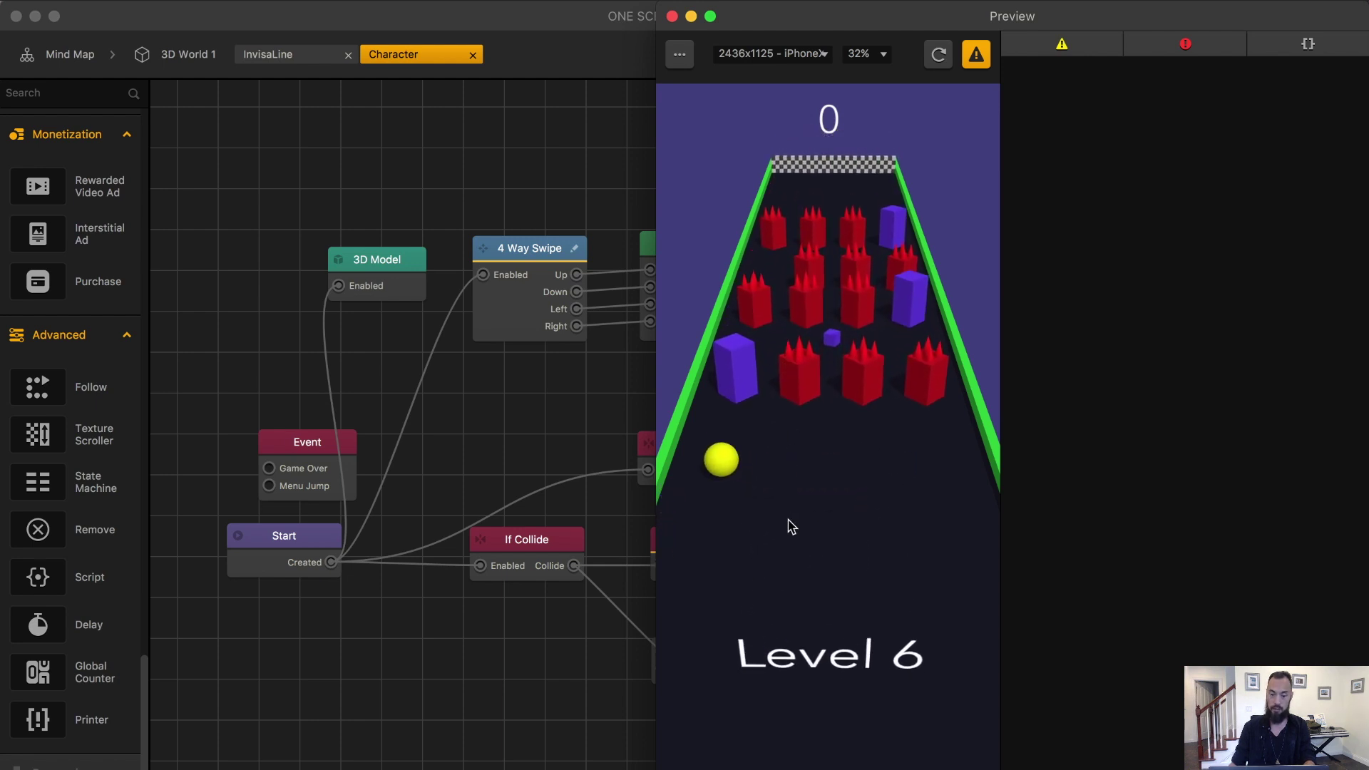
key("Right")
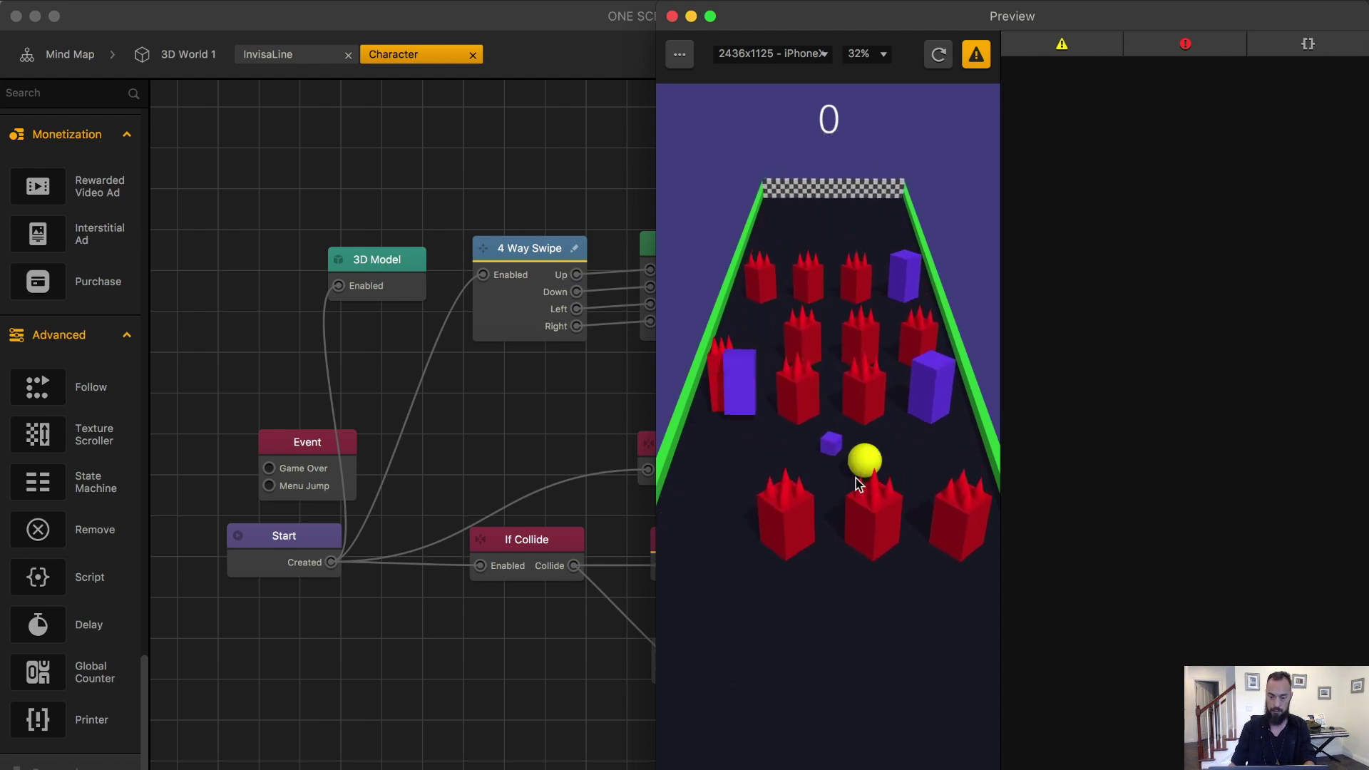
left_click_drag(764, 494, 807, 398)
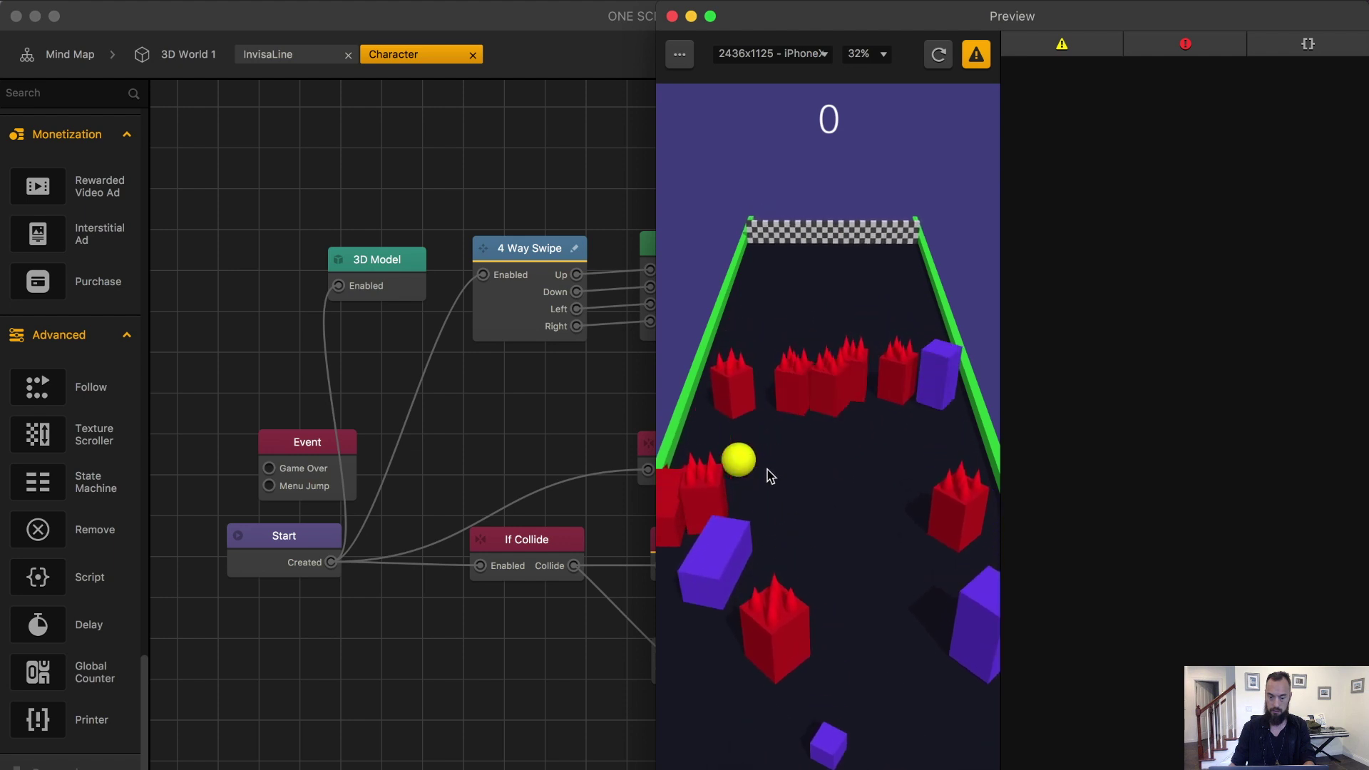
mouse_move(765, 474)
left_mouse_down()
mouse_move(885, 498)
mouse_move(850, 391)
left_mouse_up()
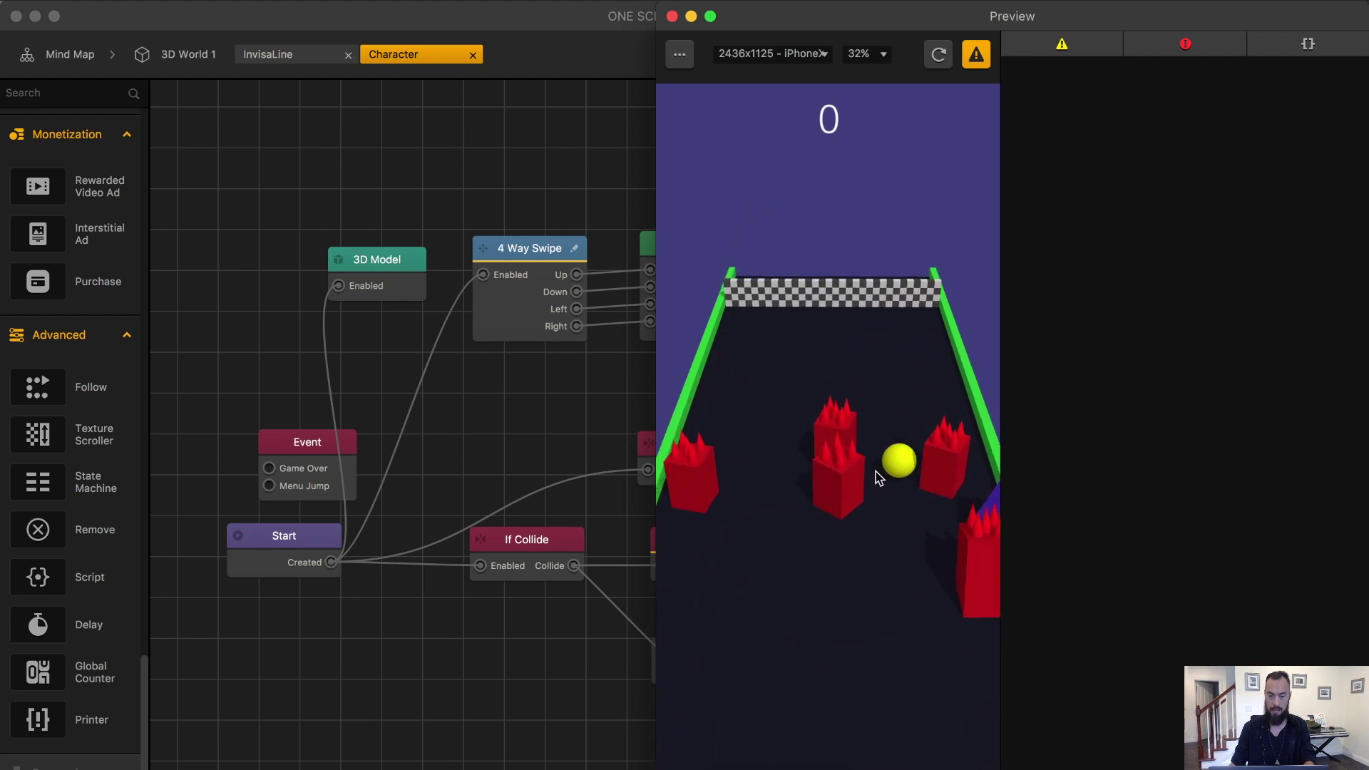
mouse_move(882, 477)
left_mouse_down()
mouse_move(805, 488)
mouse_move(831, 335)
left_mouse_up()
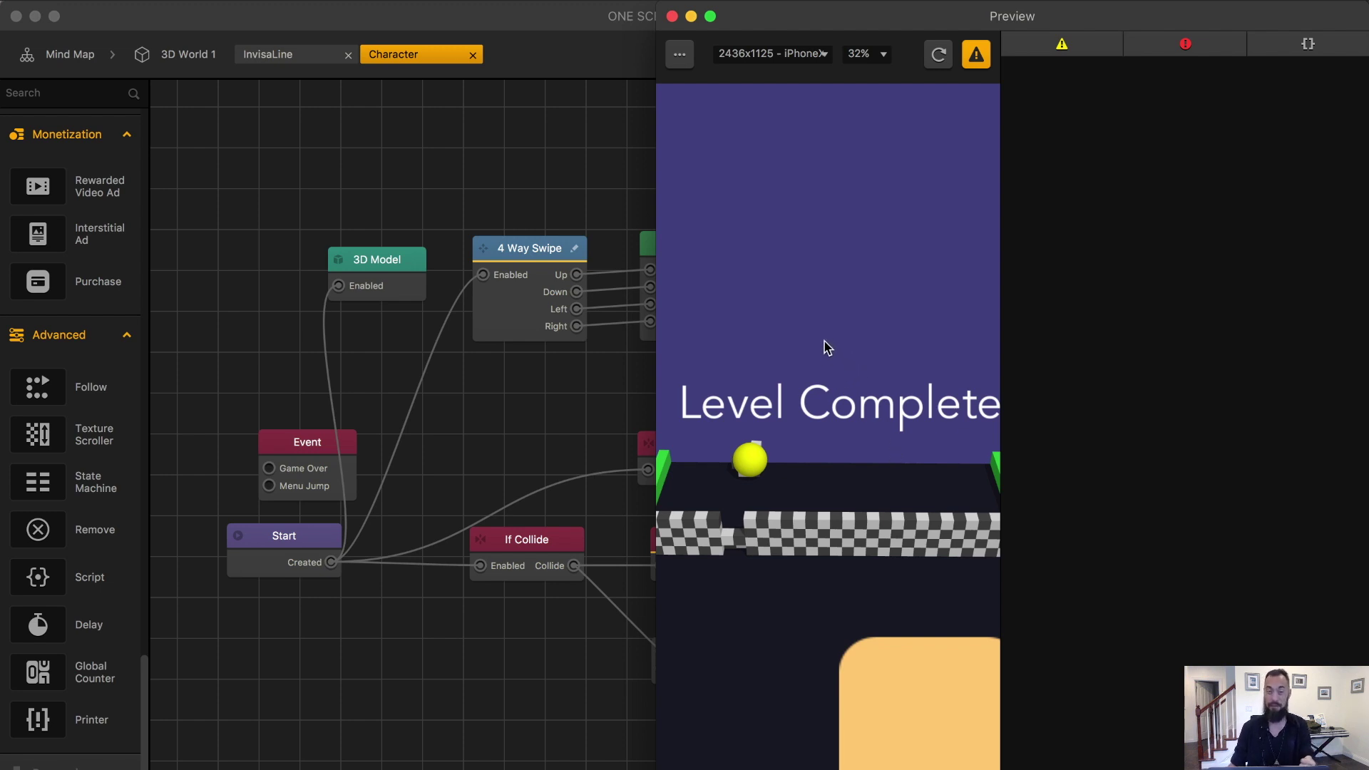
left_click(673, 17)
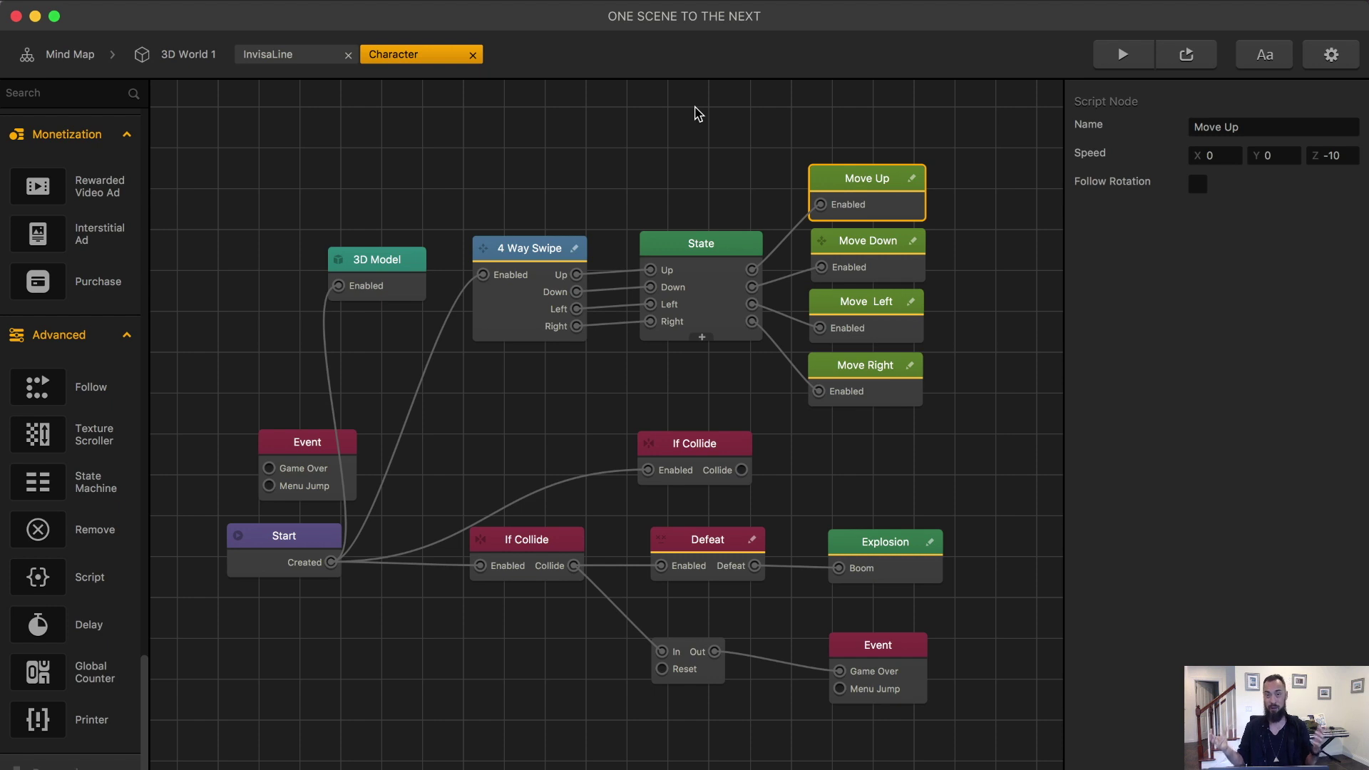
Step: Add another If Collide node beneath the 4 Way Swipe node
scroll(695, 107, "down", 2)
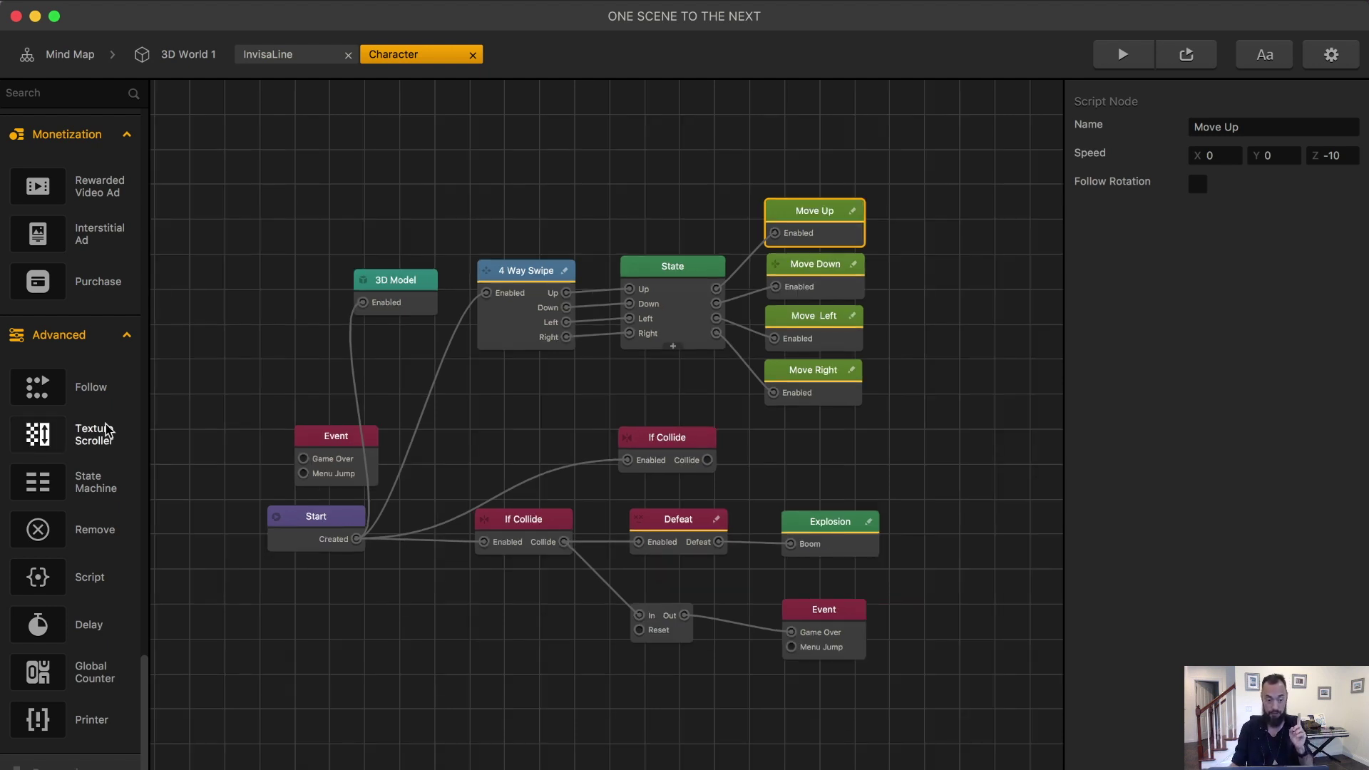
scroll(109, 426, "up", 10)
scroll(109, 426, "down", 10)
scroll(111, 432, "up", 10)
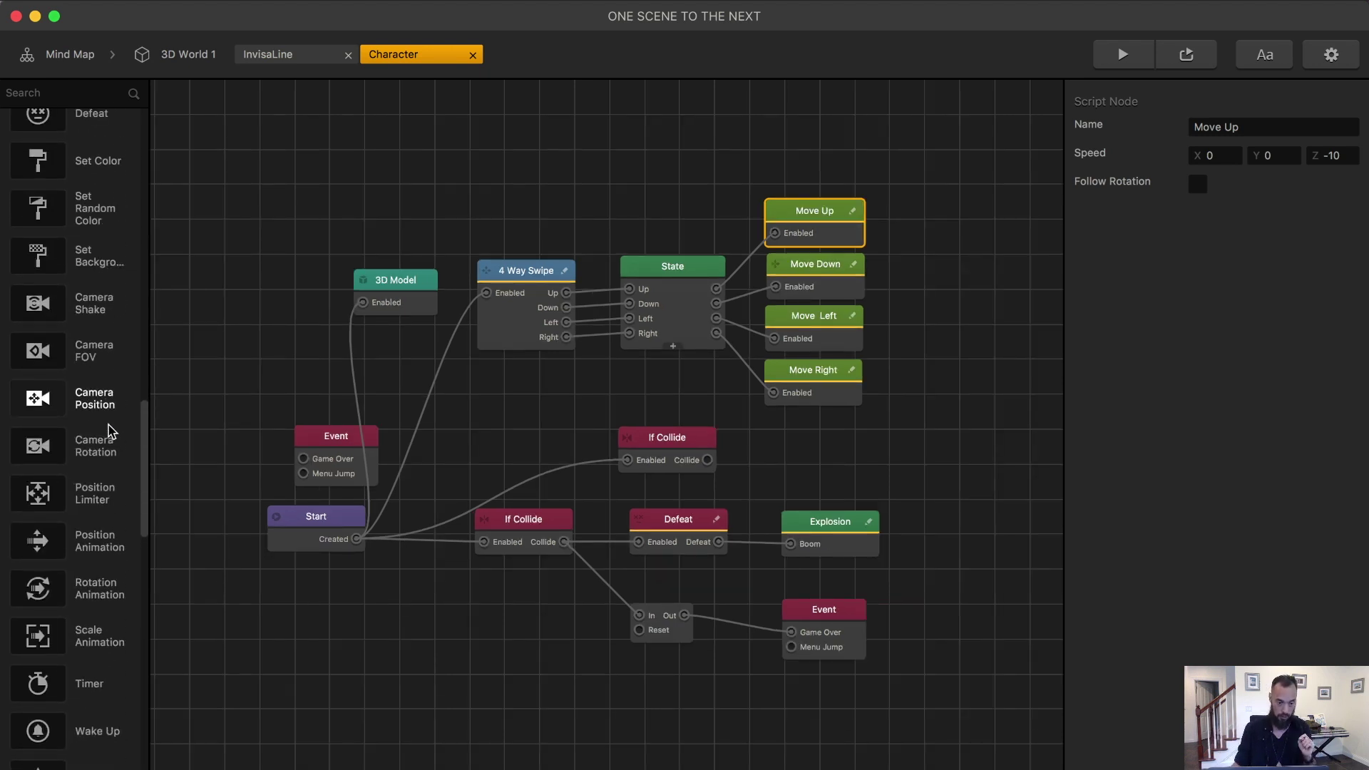
scroll(110, 432, "up", 10)
scroll(111, 431, "up", 10)
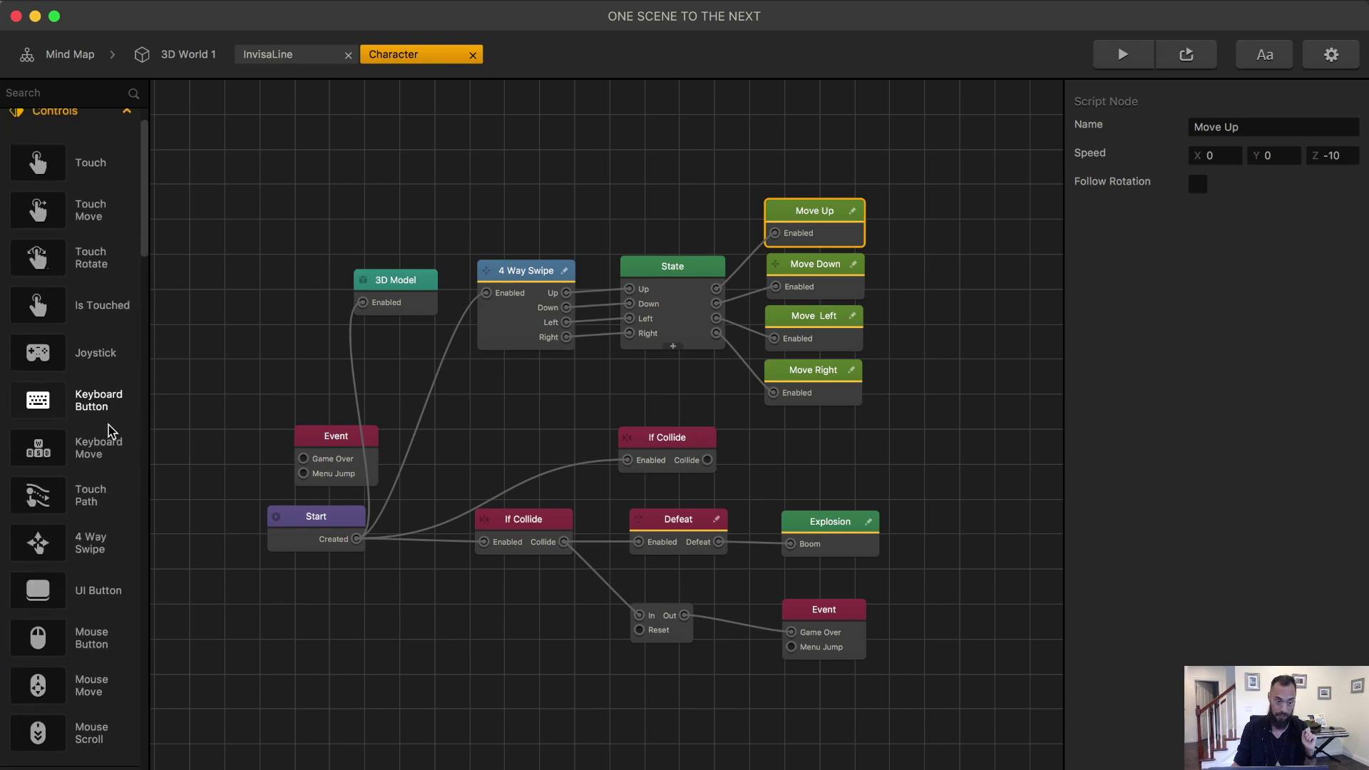
scroll(110, 431, "down", 10)
scroll(111, 430, "up", 8)
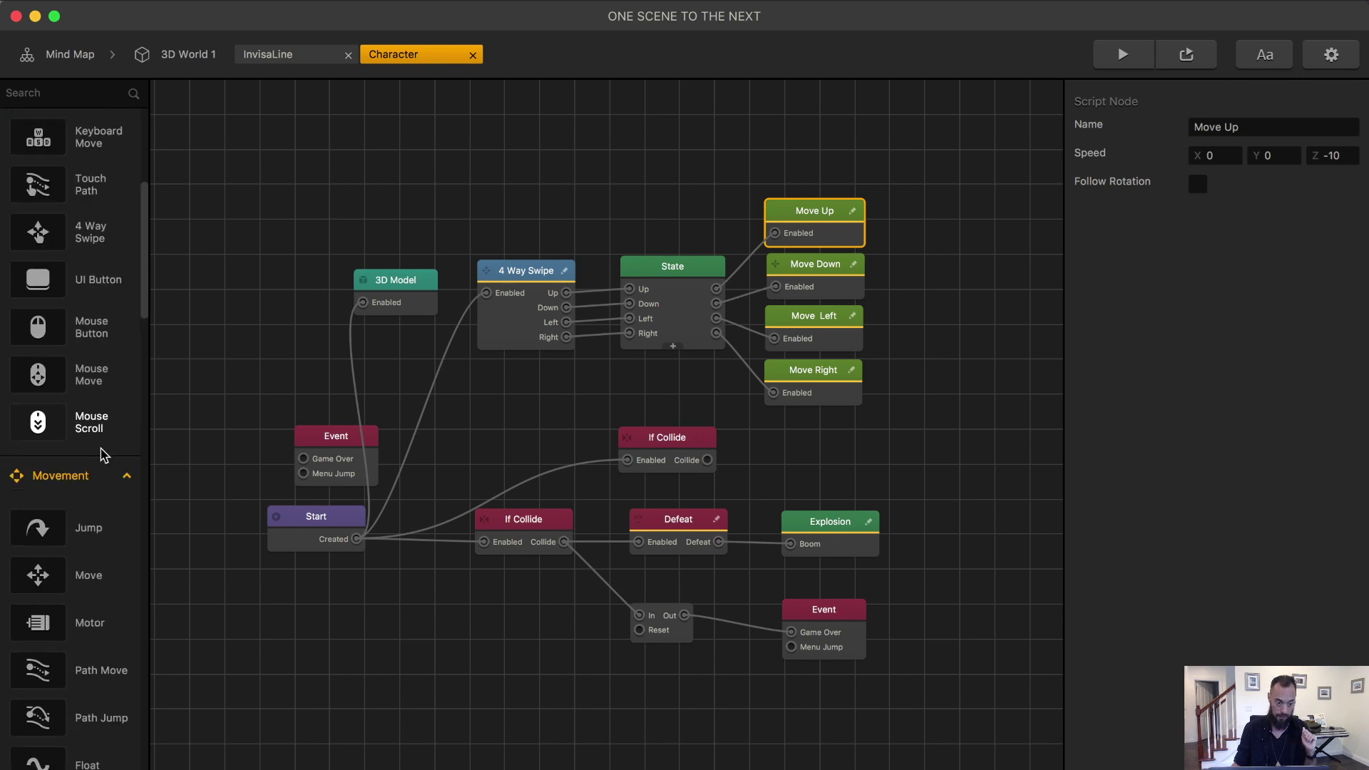
scroll(111, 492, "down", 3)
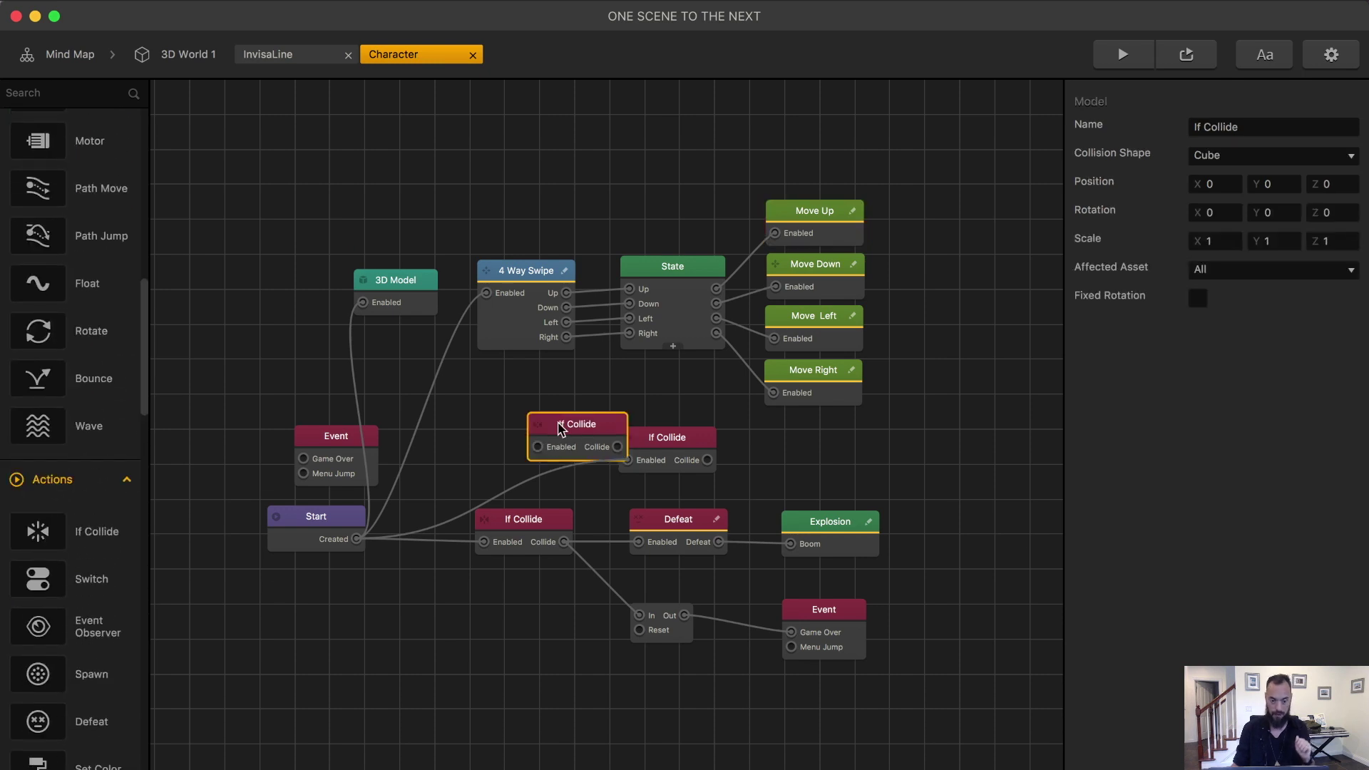
left_click_drag(558, 422, 492, 417)
Step: Connect Start's Created output to the new If Collide node and set its Affected Asset to Wall
left_click_drag(357, 539, 485, 445)
left_click(485, 448)
left_click(1227, 272)
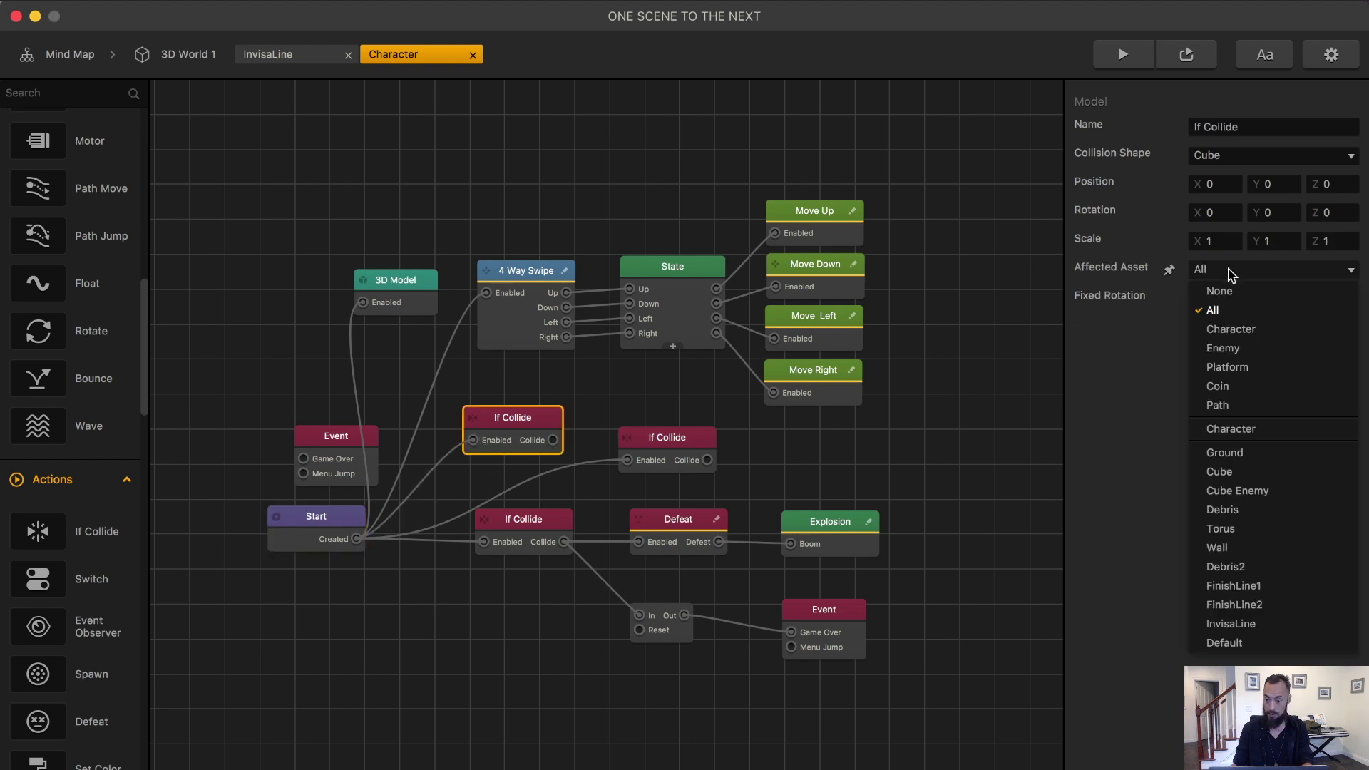
left_click(1271, 548)
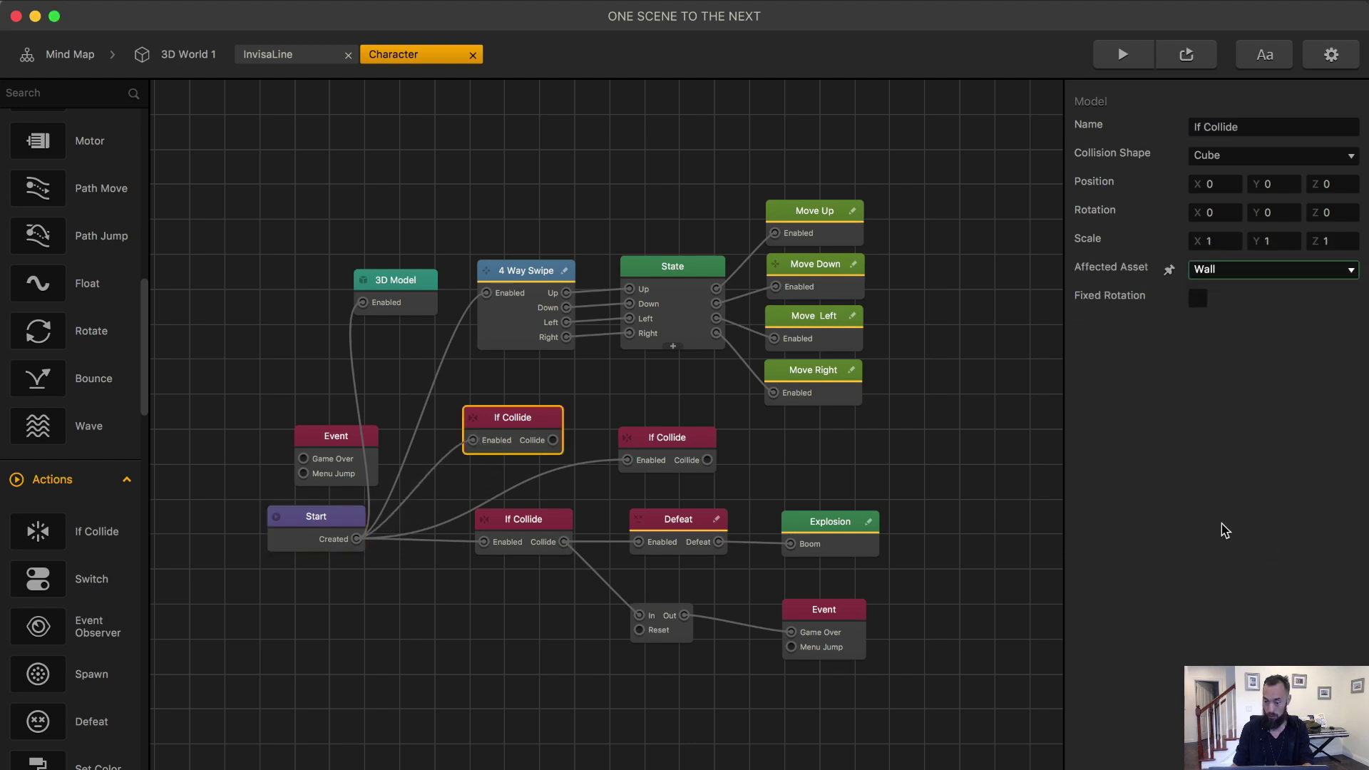
Step: Add a fifth Move node below Move Right and delete the If Collide node whose Collide output is unused, above Defeat
scroll(108, 365, "up", 10)
left_click(71, 165)
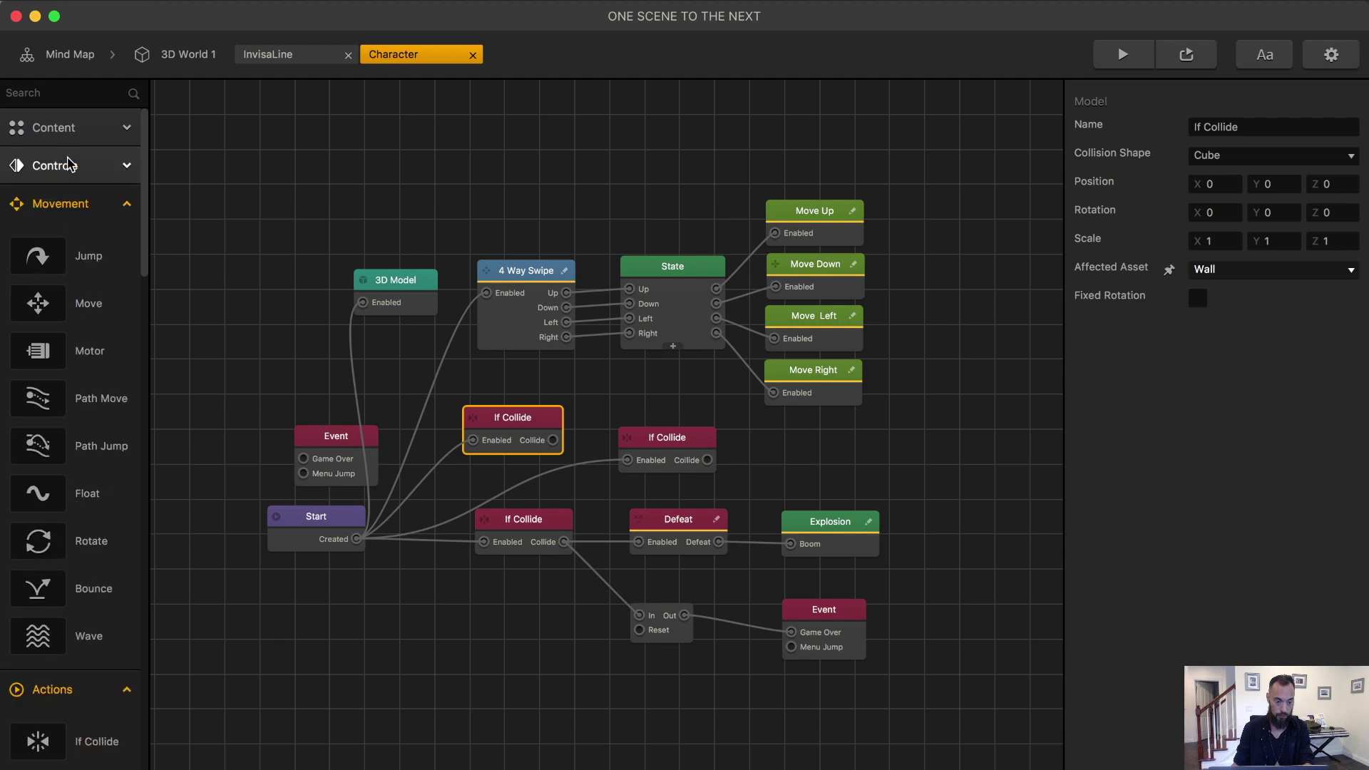
left_click_drag(38, 303, 802, 458)
left_click_drag(656, 435, 652, 467)
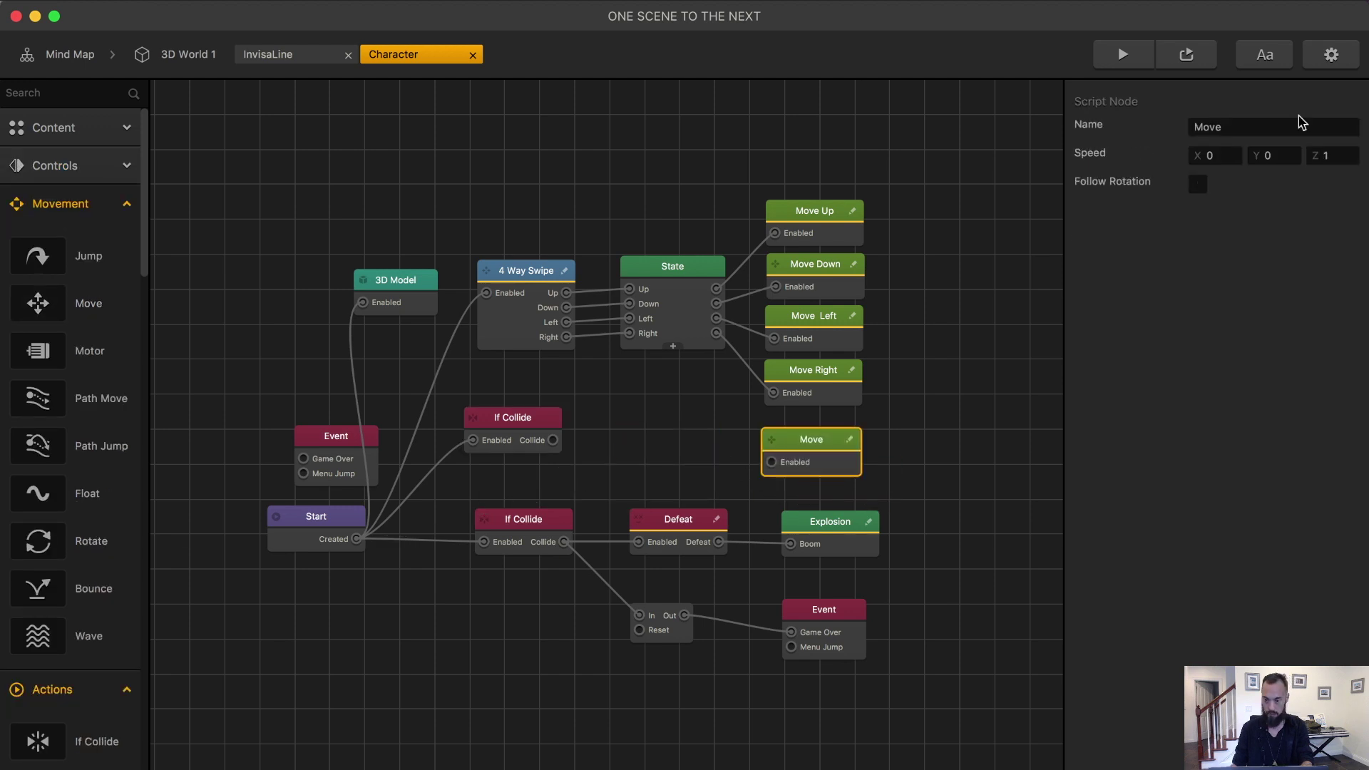
Step: Rename the new Move node Move Stop and set its Z speed to 0
left_click(1290, 125)
type("Stop")
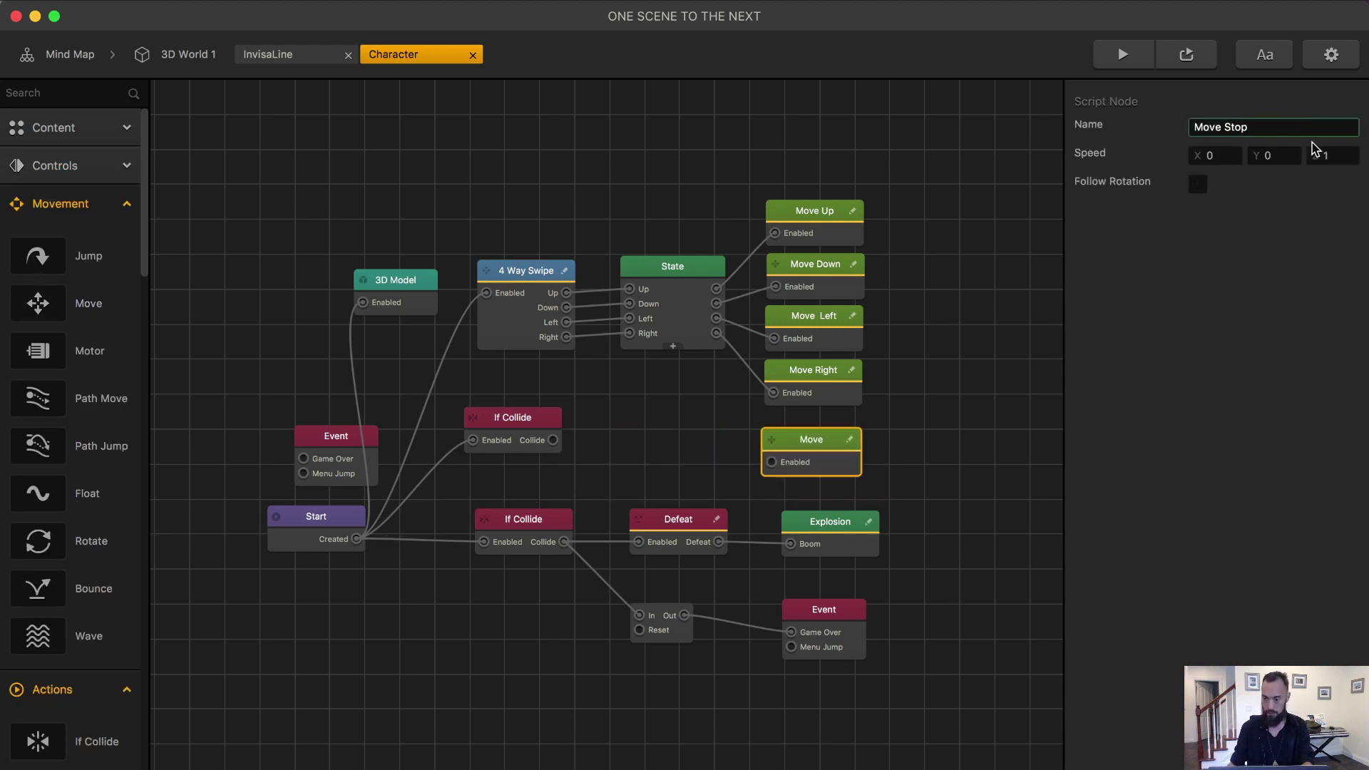
left_click(1347, 159)
key("BackSpace")
type("0")
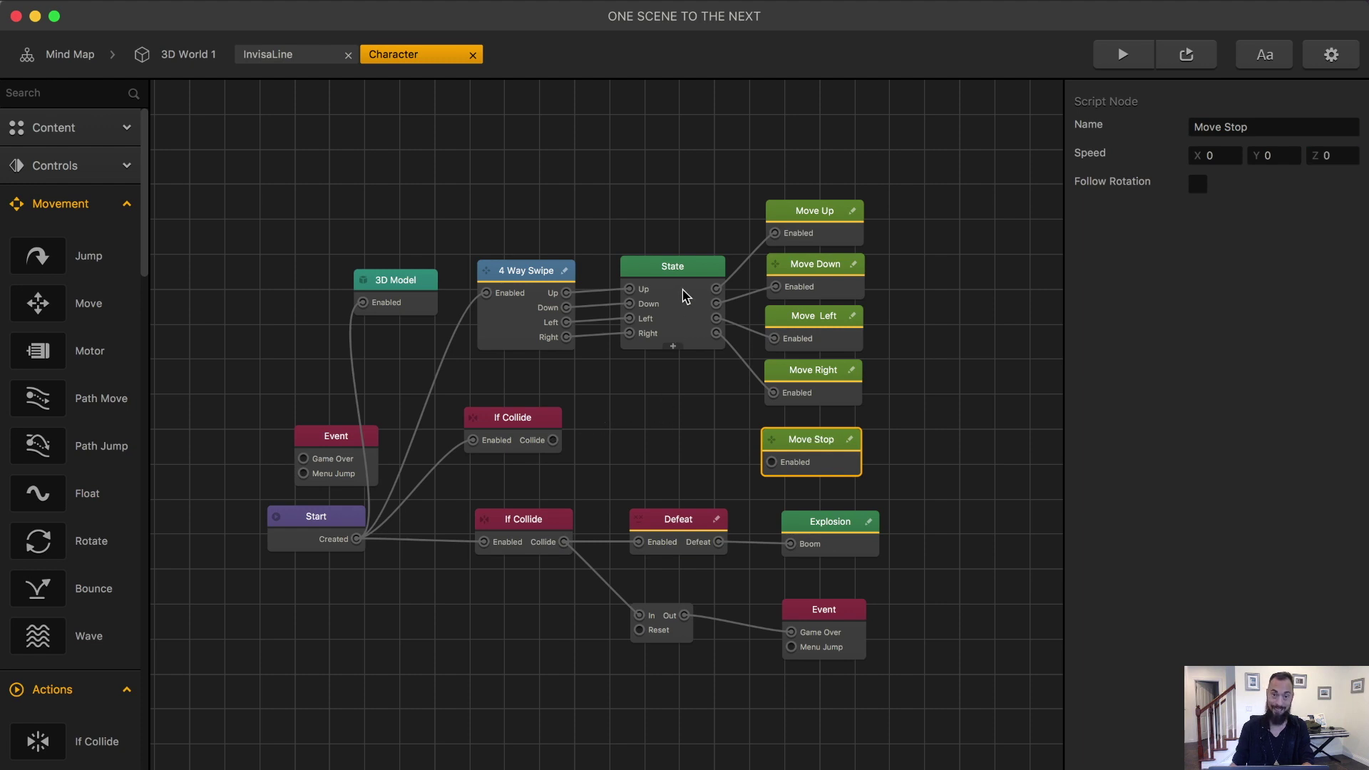
Step: Try linking the Wall If Collide node's Collide output directly to Move Stop, and preview the game with a swipe
left_click_drag(553, 440, 772, 463)
left_click(1123, 54)
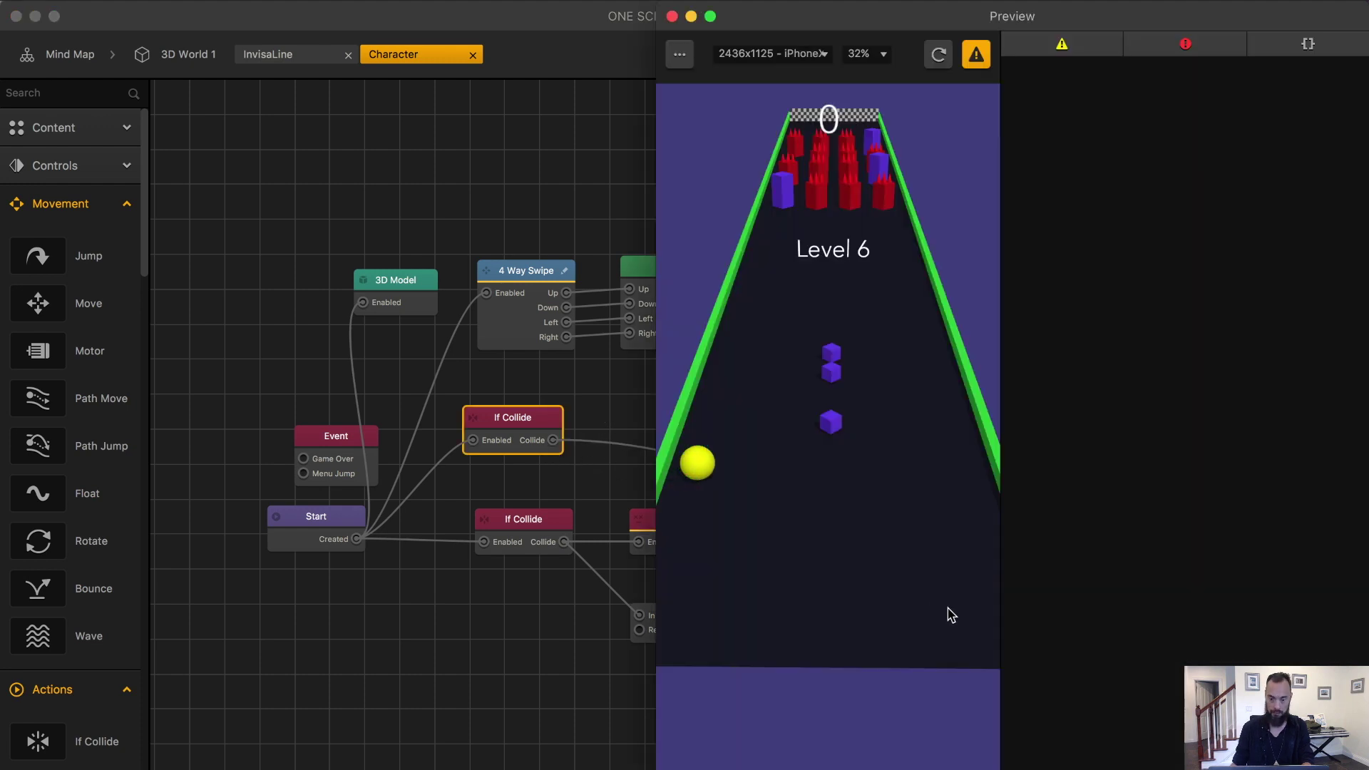
left_click_drag(876, 621, 866, 401)
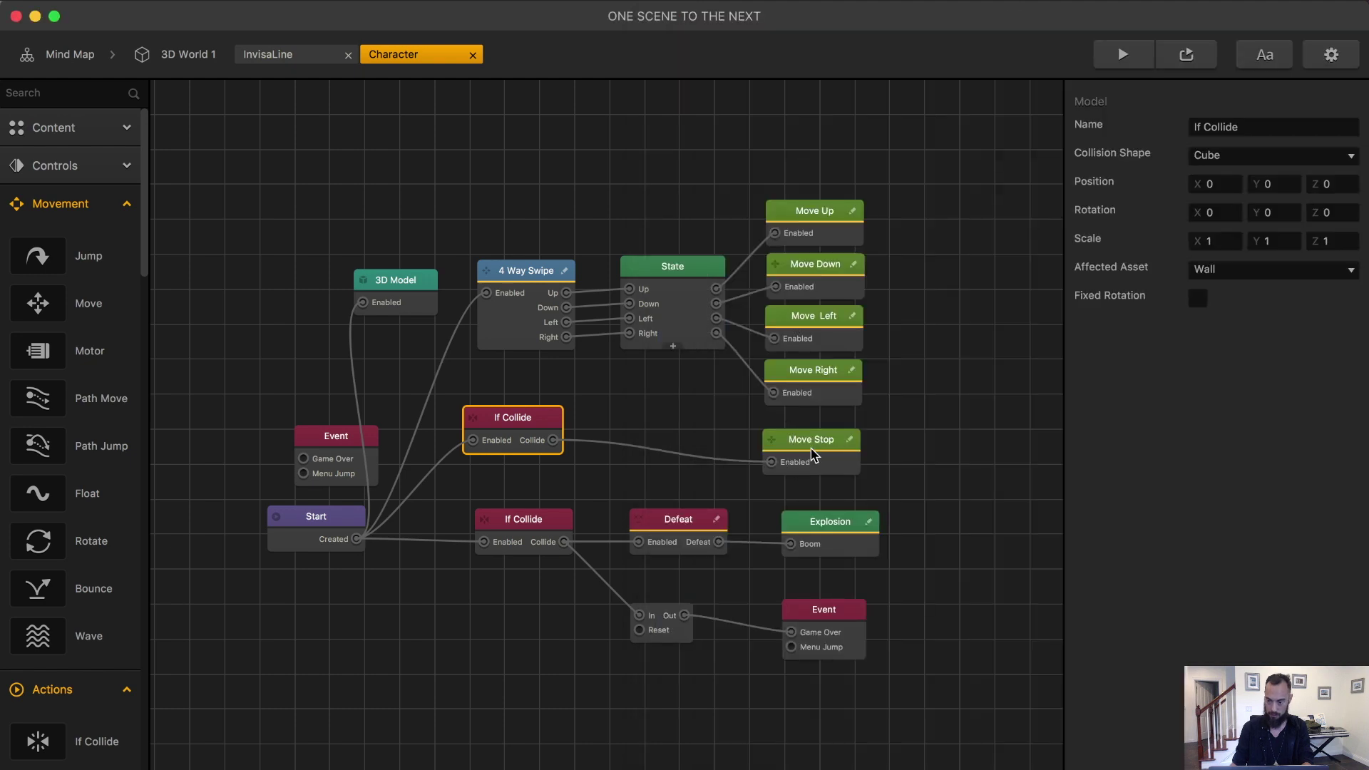
Step: Remove the link between the Wall If Collide node and Move Stop
left_click_drag(772, 462, 696, 444)
left_click(674, 406)
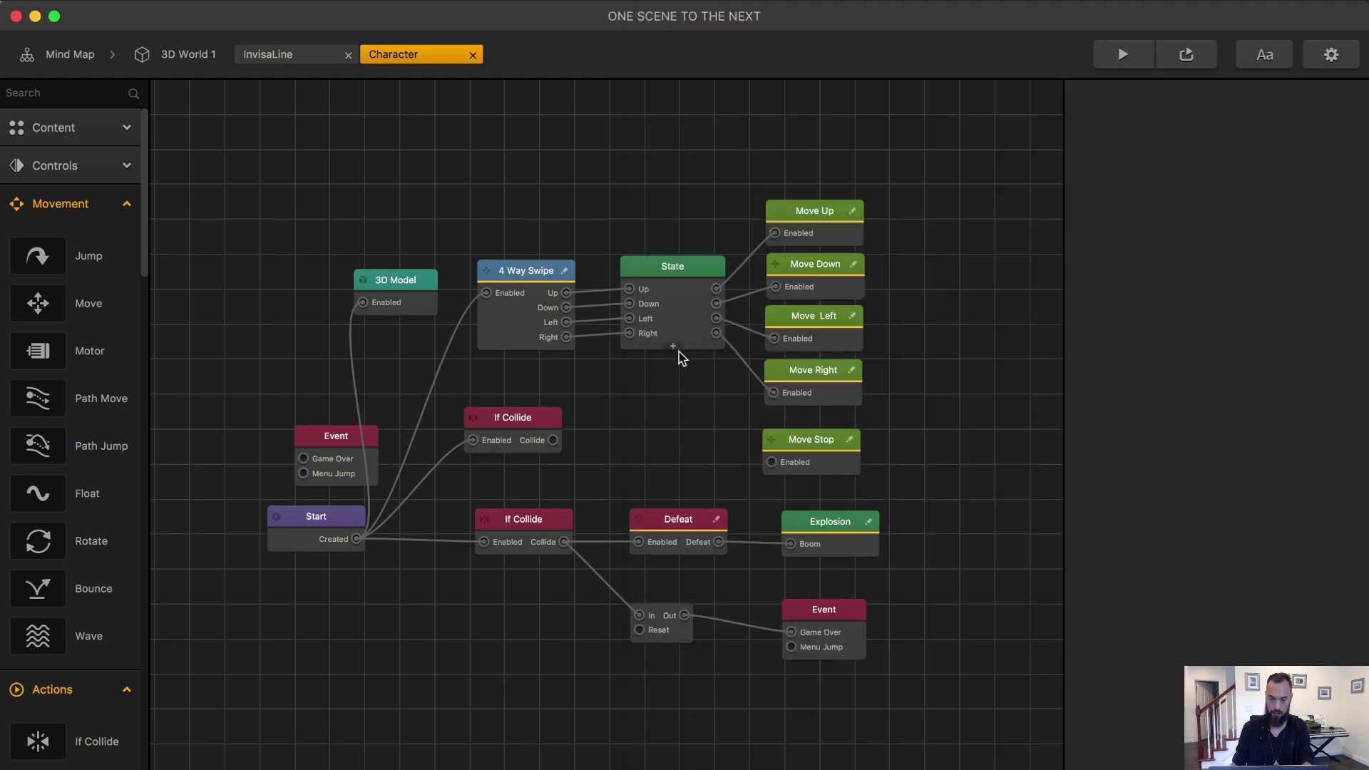
Step: Add a fifth state named Stop to the State node, linking the Wall If Collide's Collide output into it and its output to Move Stop
left_click(674, 348)
double_click(655, 348)
type("S")
left_click(646, 349)
double_click(641, 348)
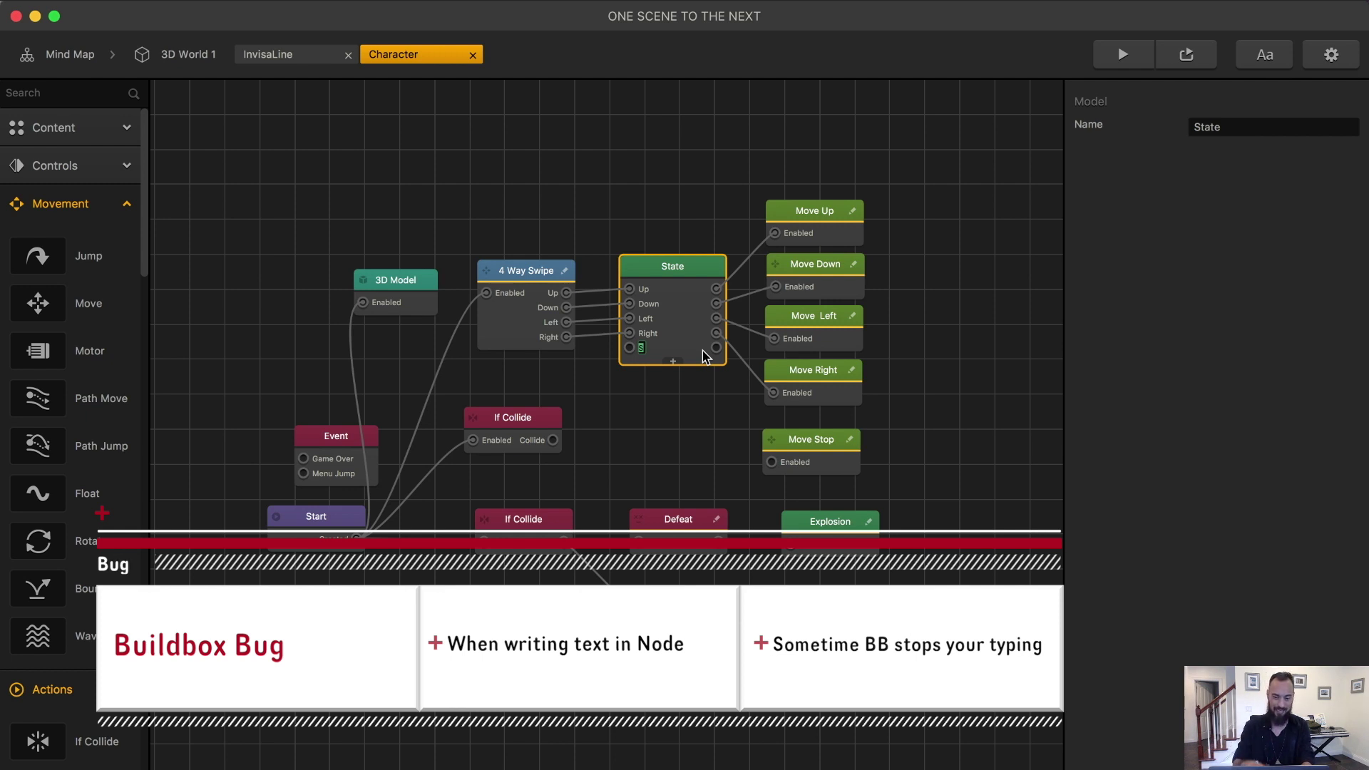
type("S")
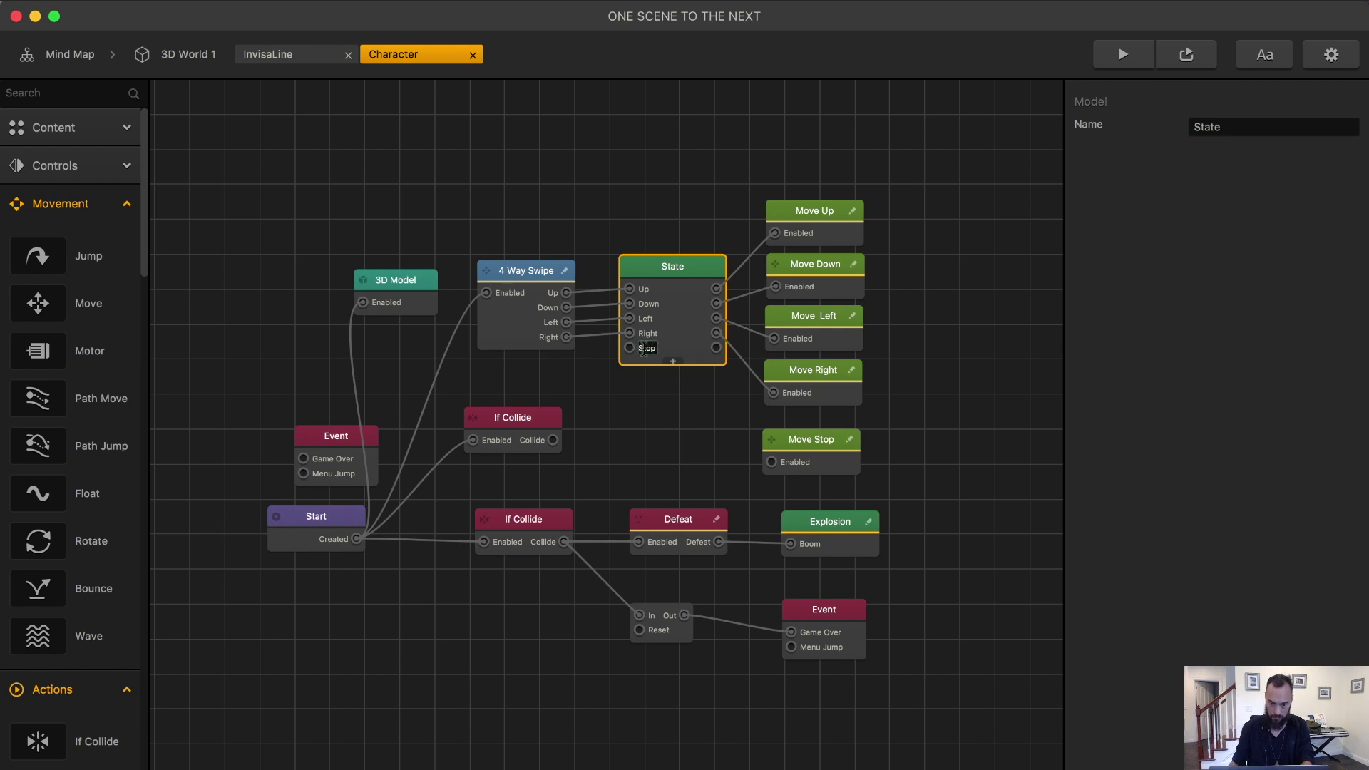
left_click(551, 436)
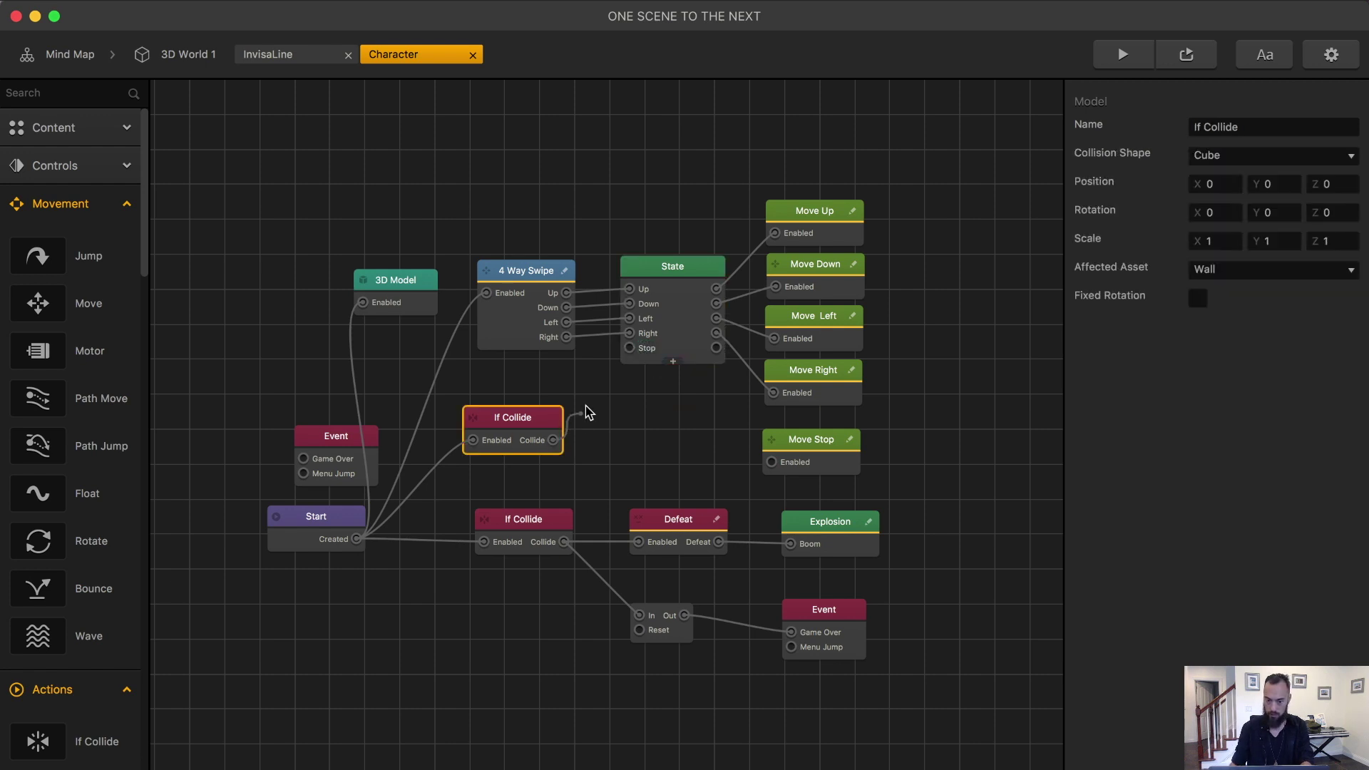
left_click_drag(718, 350, 724, 437)
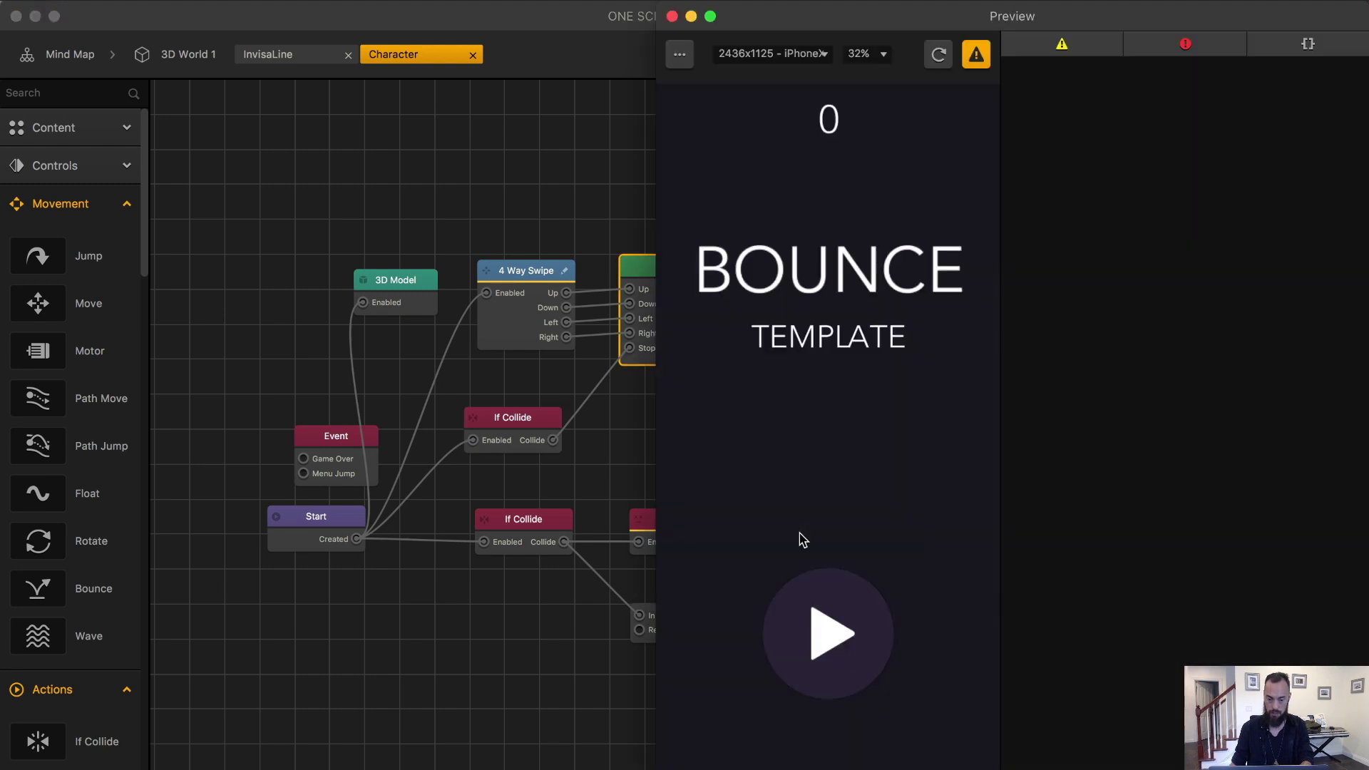
Step: Preview the game, swipe the ball sideways between the green side walls, and close the preview
left_click(832, 602)
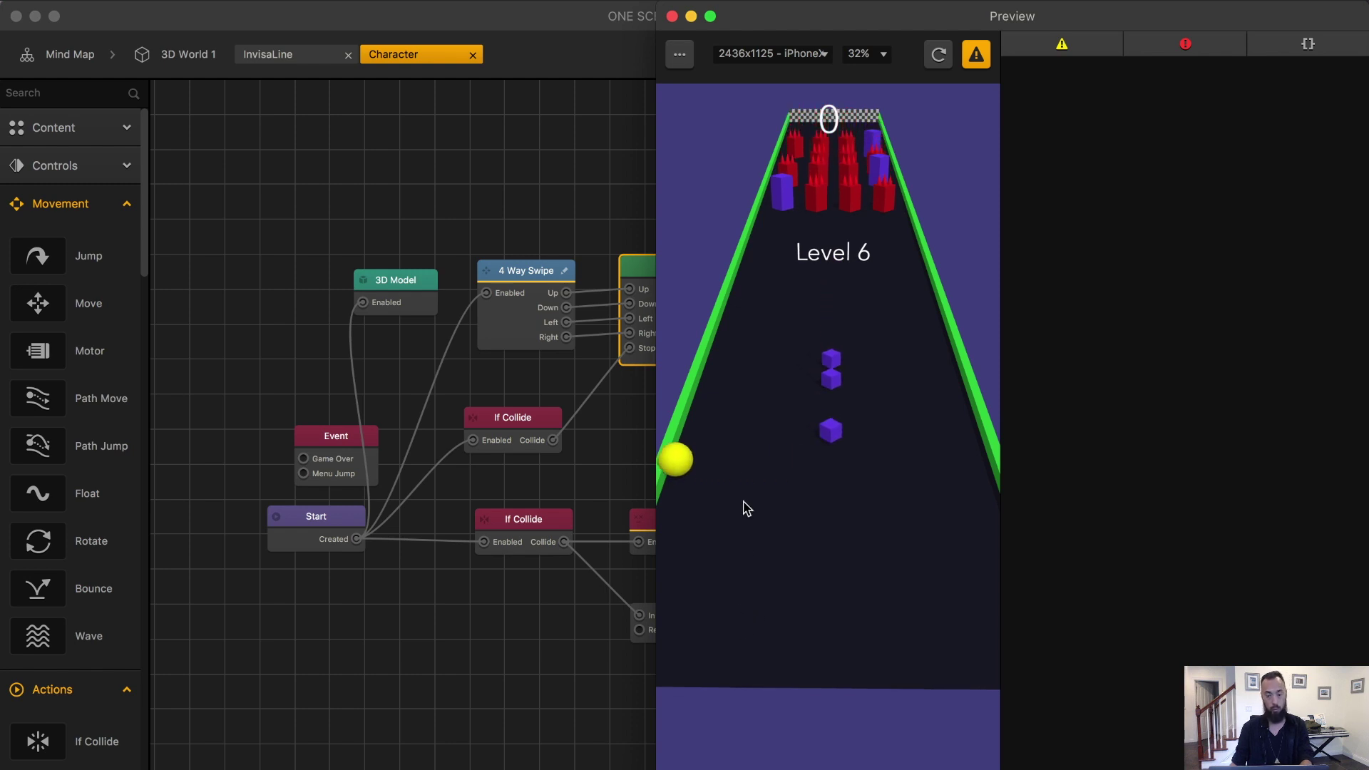
left_click_drag(732, 532, 905, 538)
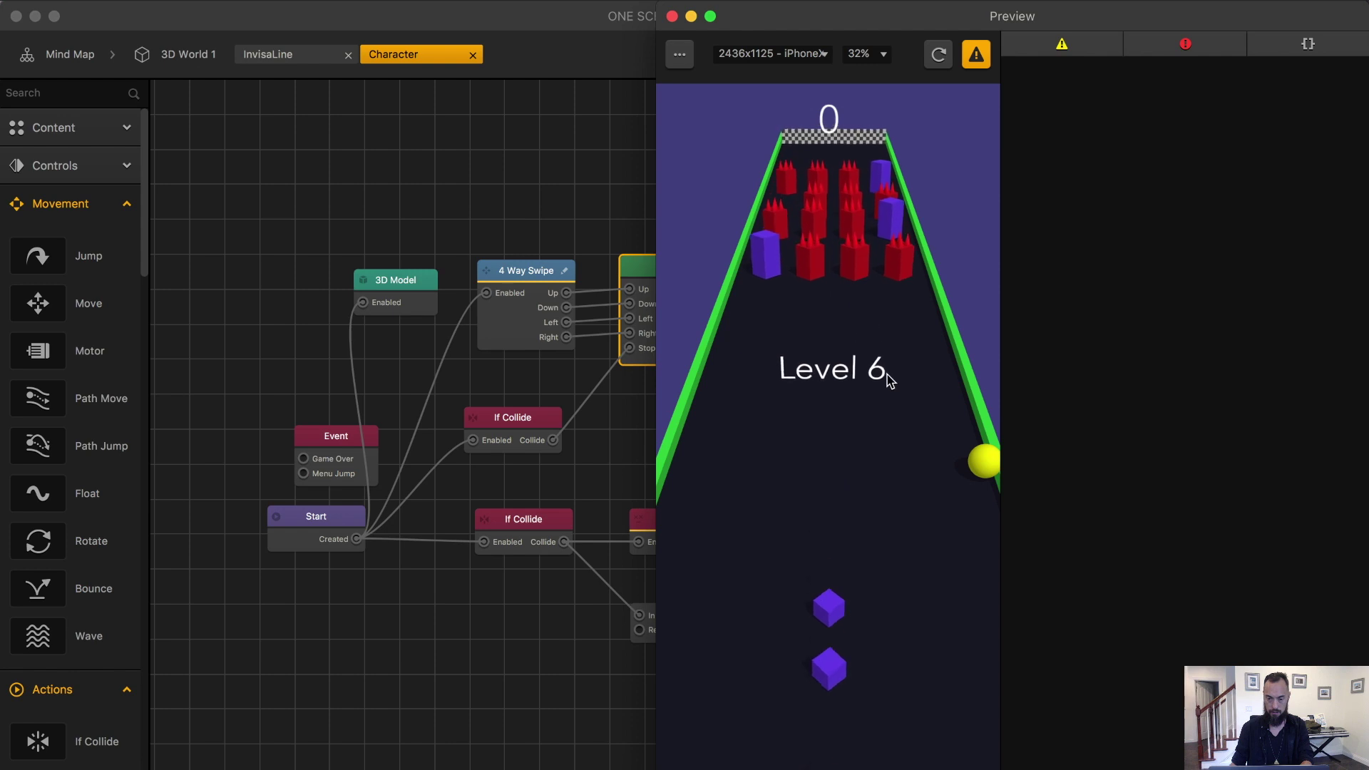
left_click(672, 16)
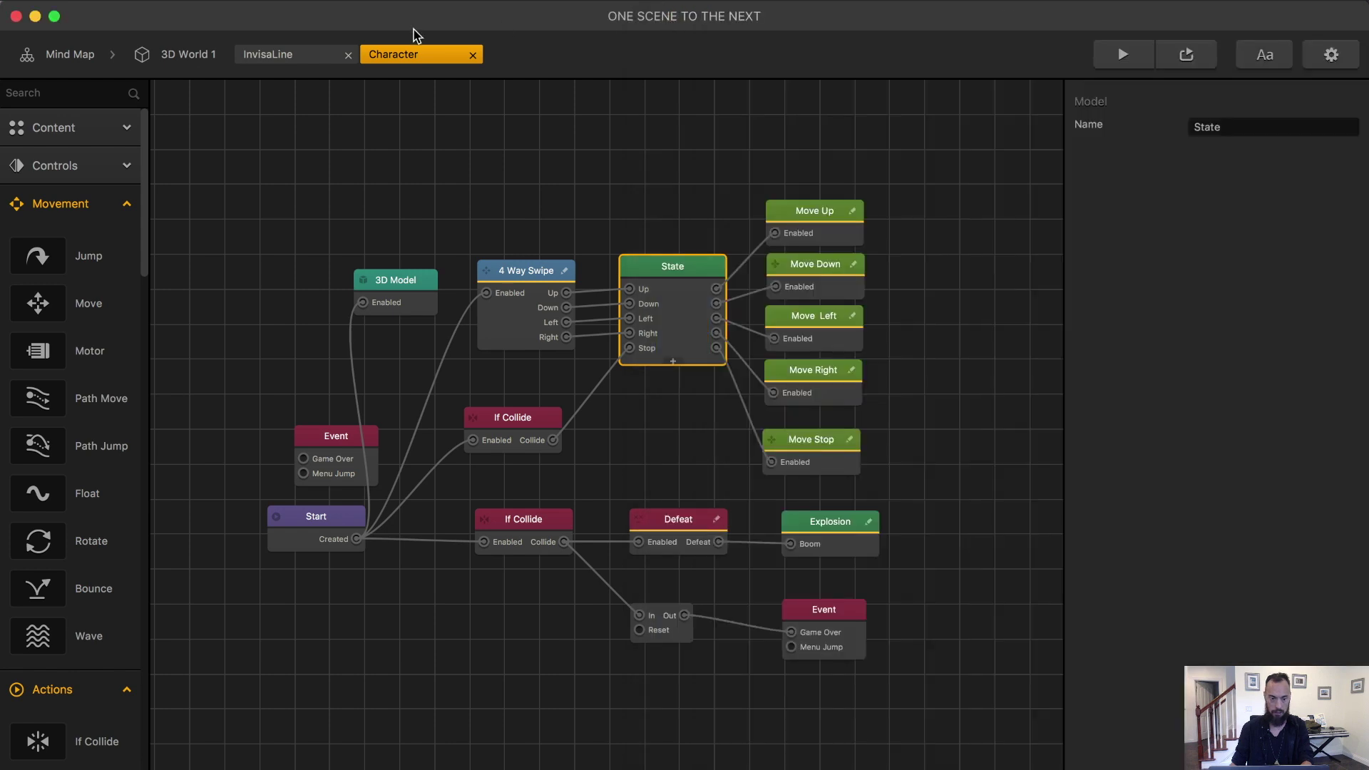
Step: Move the last two Wall objects listed in scene 6 of 3D World 1 upward so they stand above the ground
left_click(175, 55)
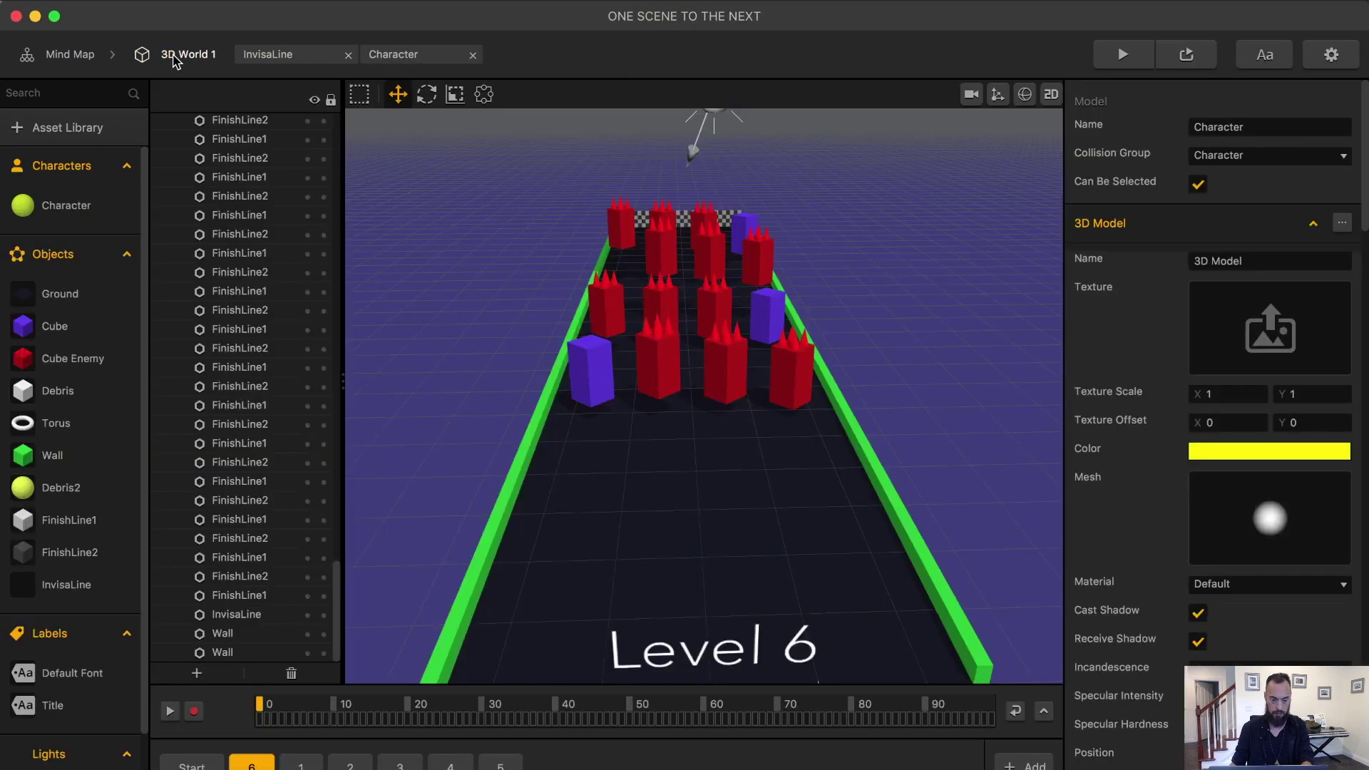
left_click(248, 613)
left_click(235, 632)
left_click(235, 651, "shift")
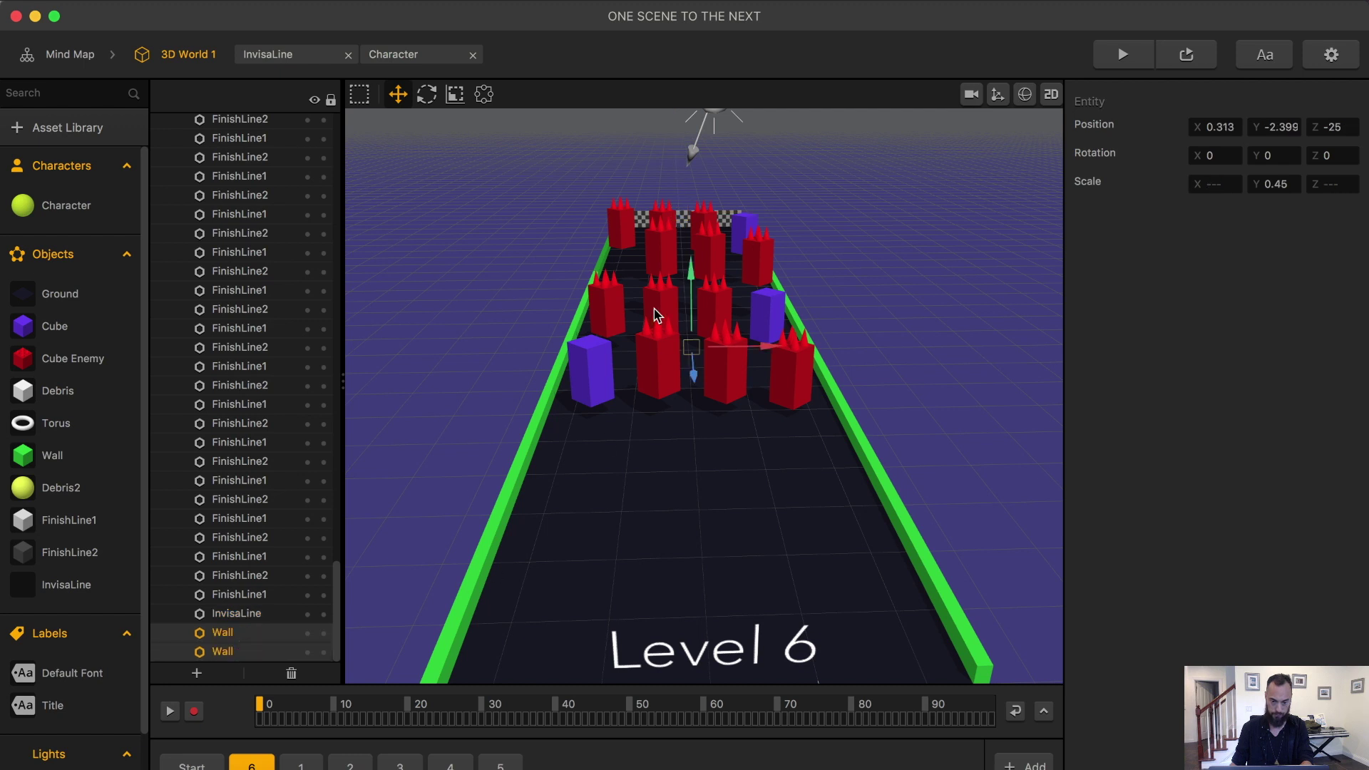
left_click_drag(690, 275, 686, 213)
Step: Preview the game and swipe the ball against the raised cross walls, around them and across the finish line
key("super+p")
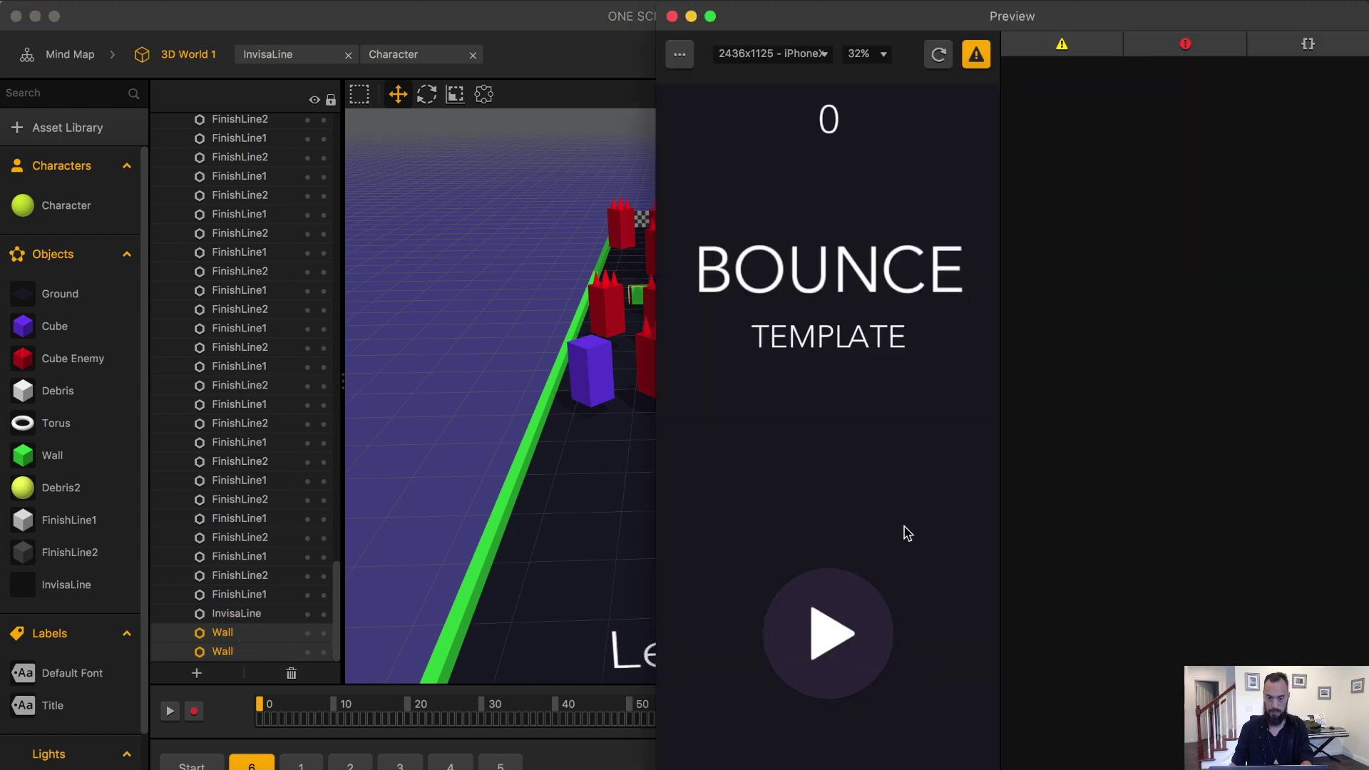
left_click(839, 643)
mouse_move(840, 649)
left_mouse_down()
mouse_move(860, 428)
mouse_move(917, 235)
left_mouse_up()
mouse_move(913, 391)
left_mouse_down()
mouse_move(826, 407)
mouse_move(874, 200)
left_mouse_up()
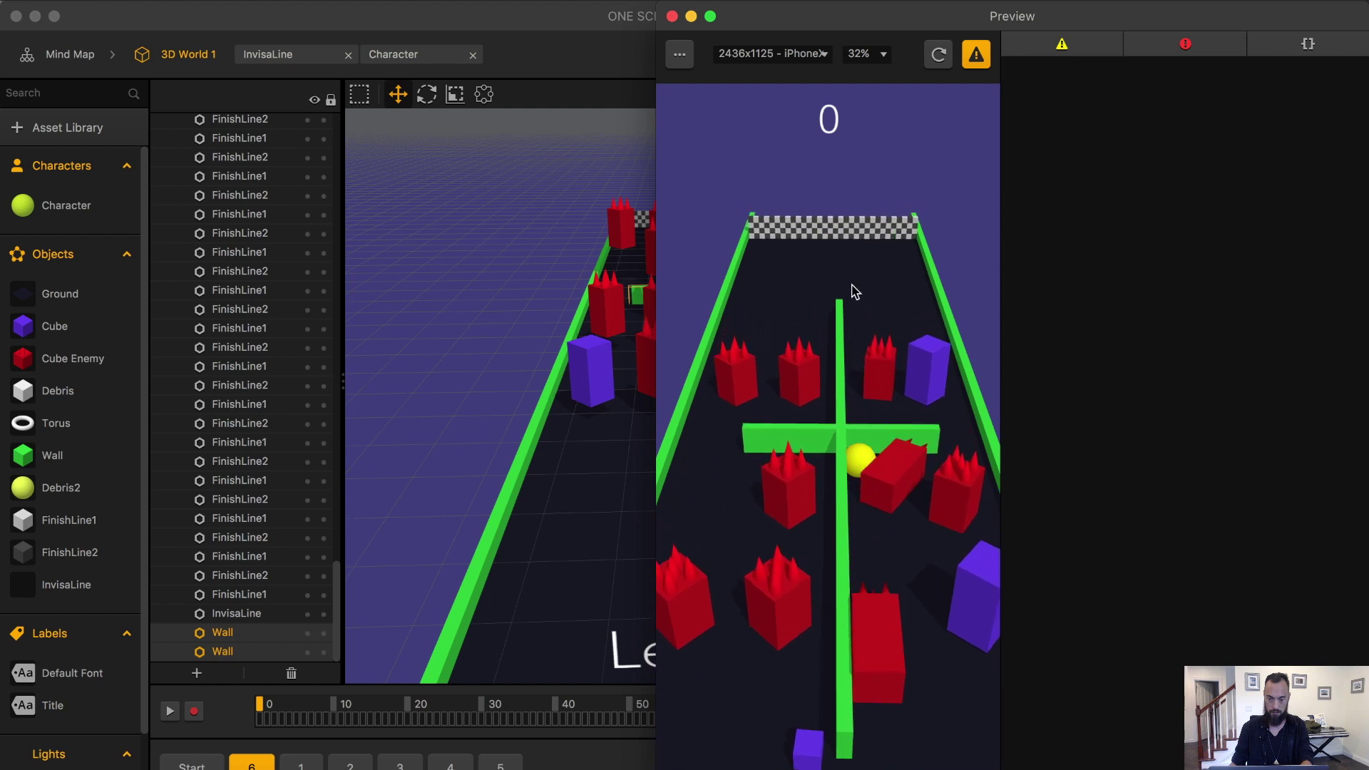
mouse_move(847, 291)
left_mouse_down()
mouse_move(930, 291)
mouse_move(907, 187)
left_mouse_up()
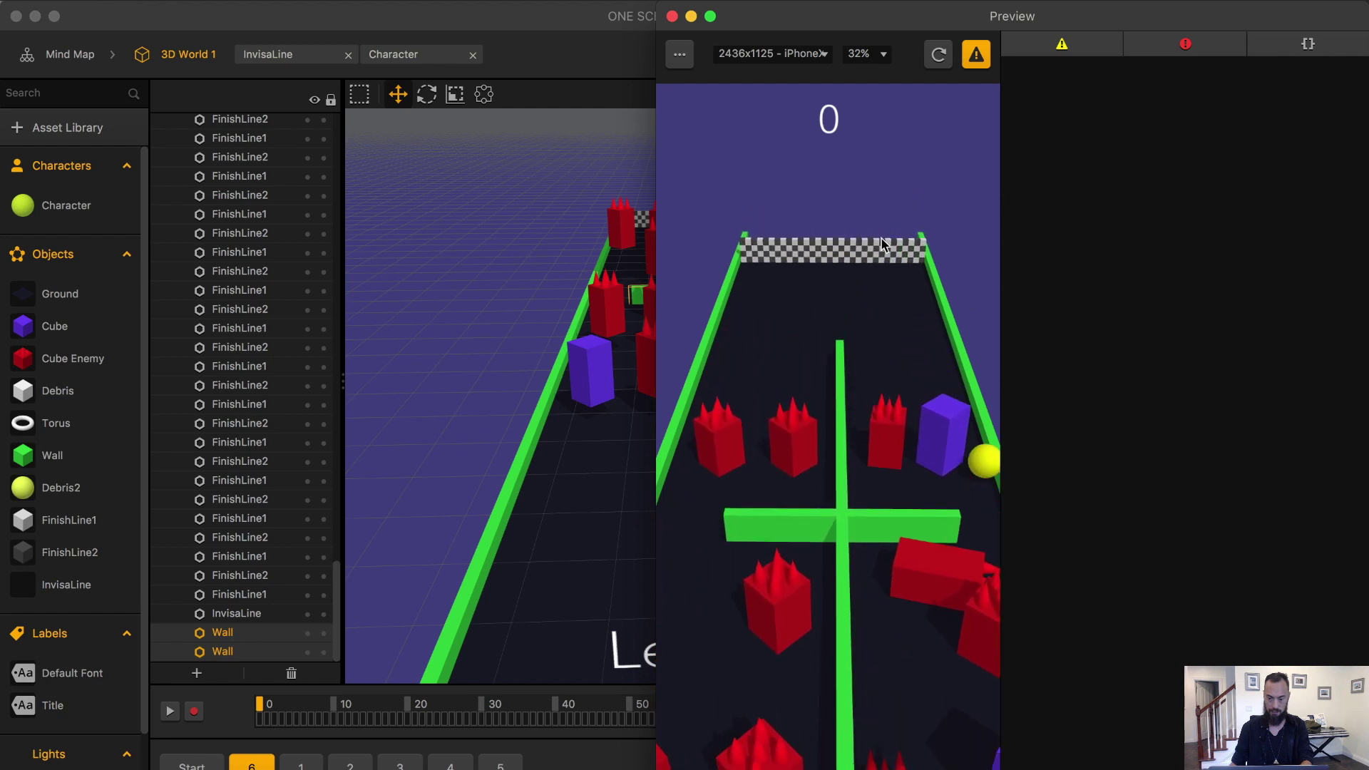
mouse_move(844, 258)
left_mouse_down()
mouse_move(759, 279)
mouse_move(782, 207)
mouse_move(1009, 281)
left_mouse_up()
mouse_move(902, 285)
left_mouse_down()
mouse_move(909, 201)
mouse_move(823, 236)
left_mouse_up()
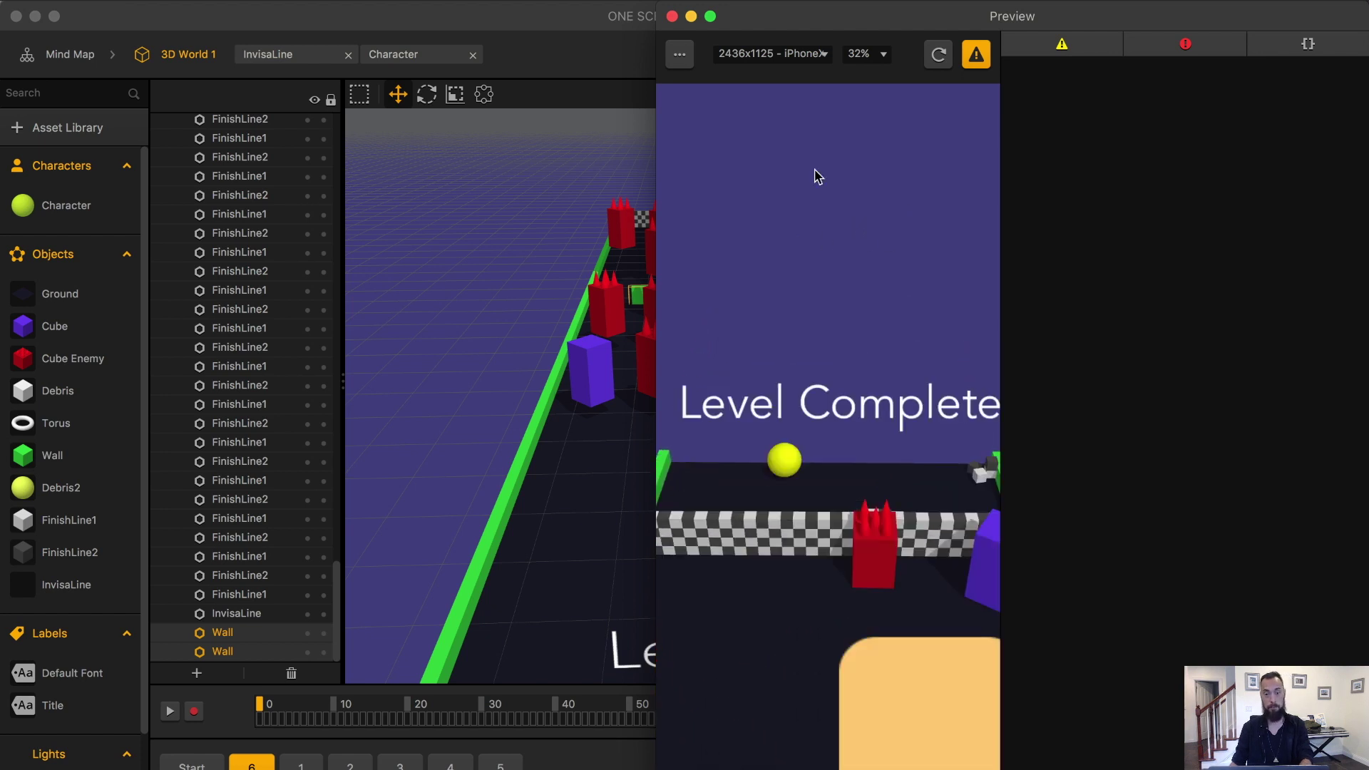